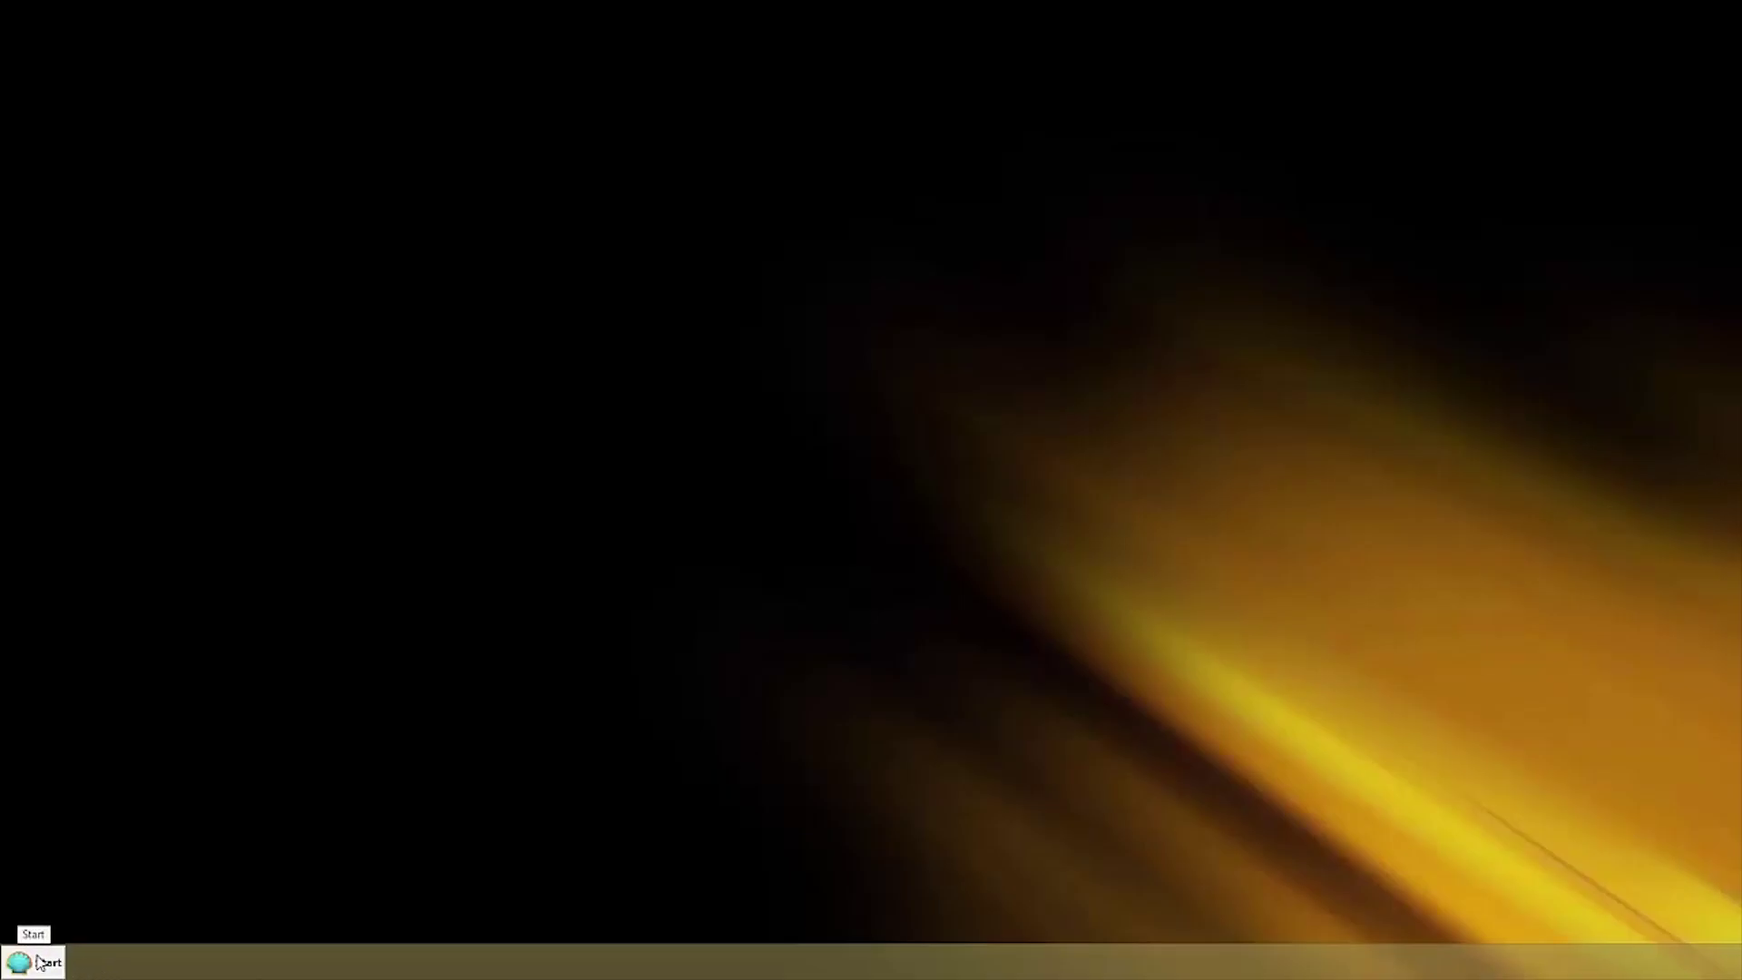
- Expand the Altium folder in the Start menu's All Programs list to reveal the AD15, AD17 and AD161 shortcuts
left_click(39, 963)
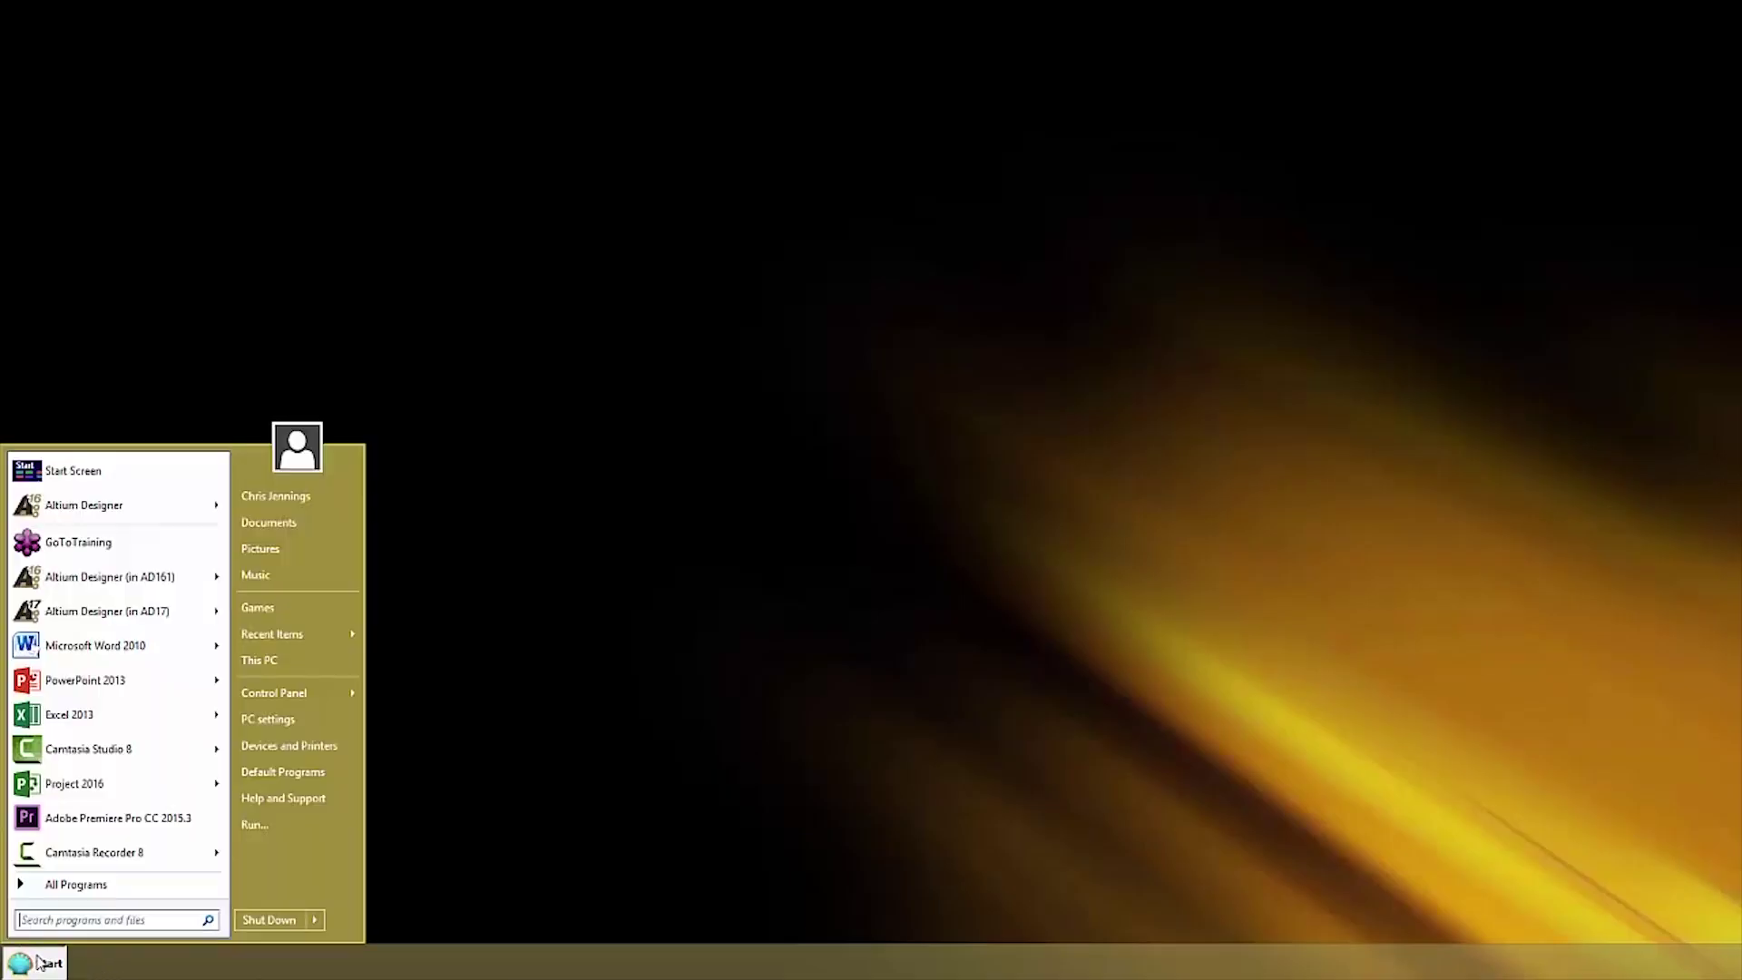
left_click(34, 620)
left_click(51, 886)
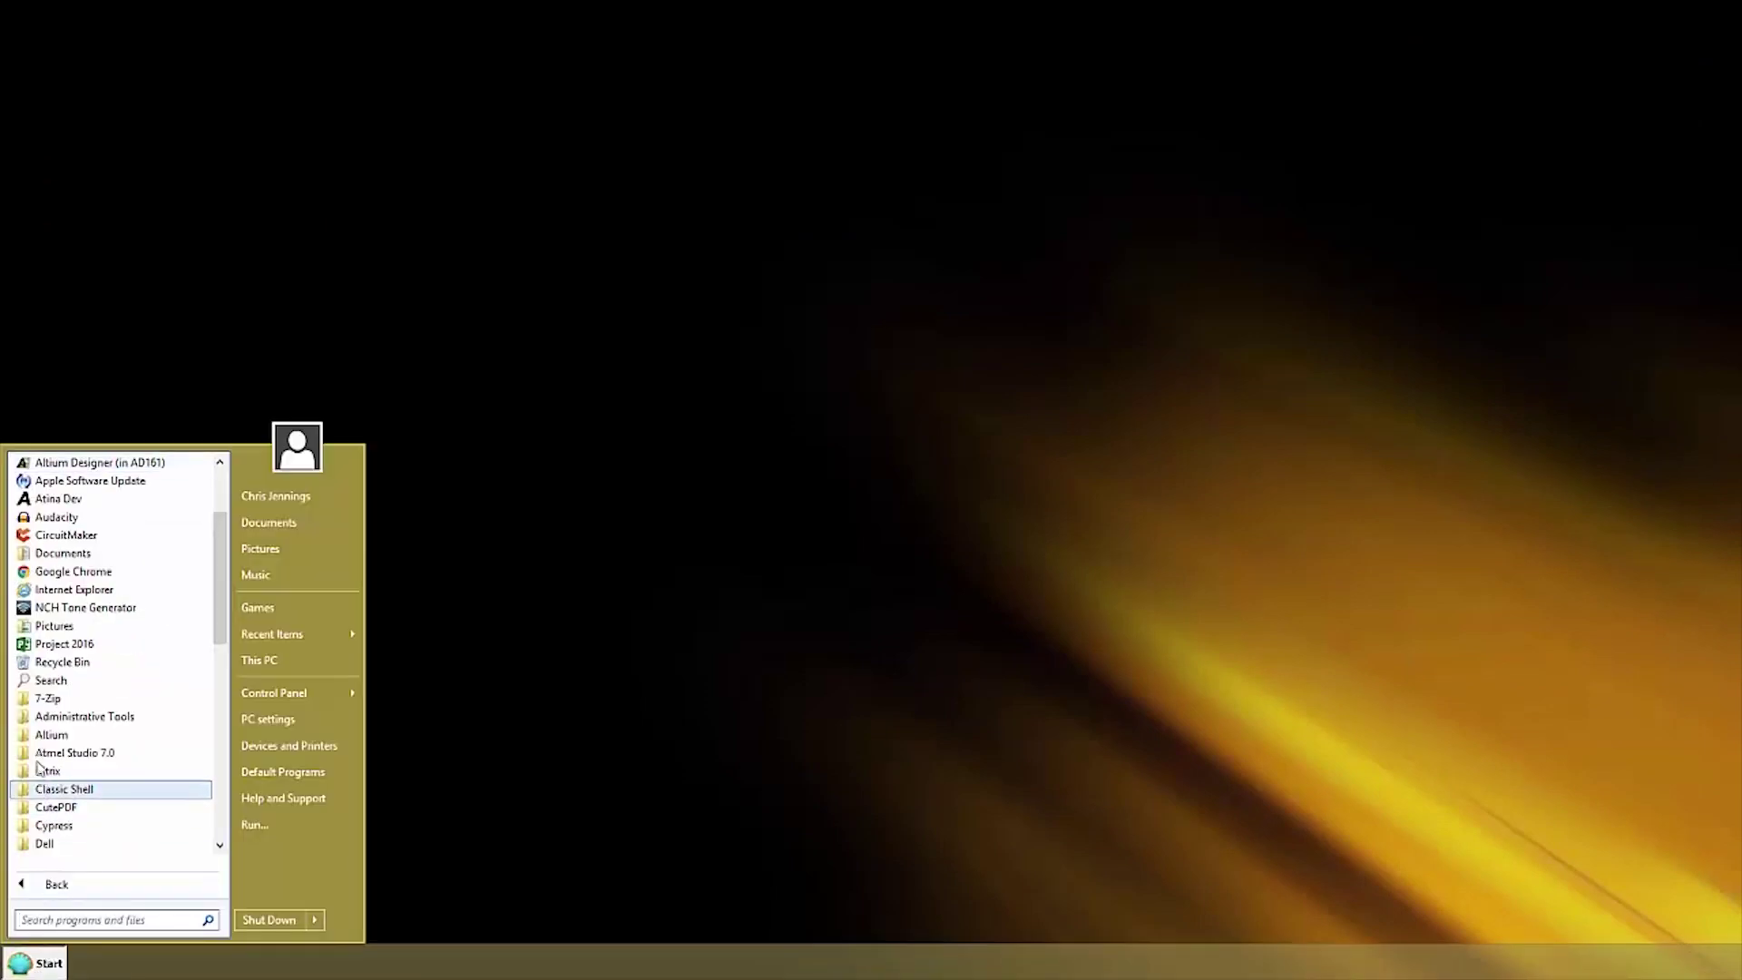
left_click(37, 735)
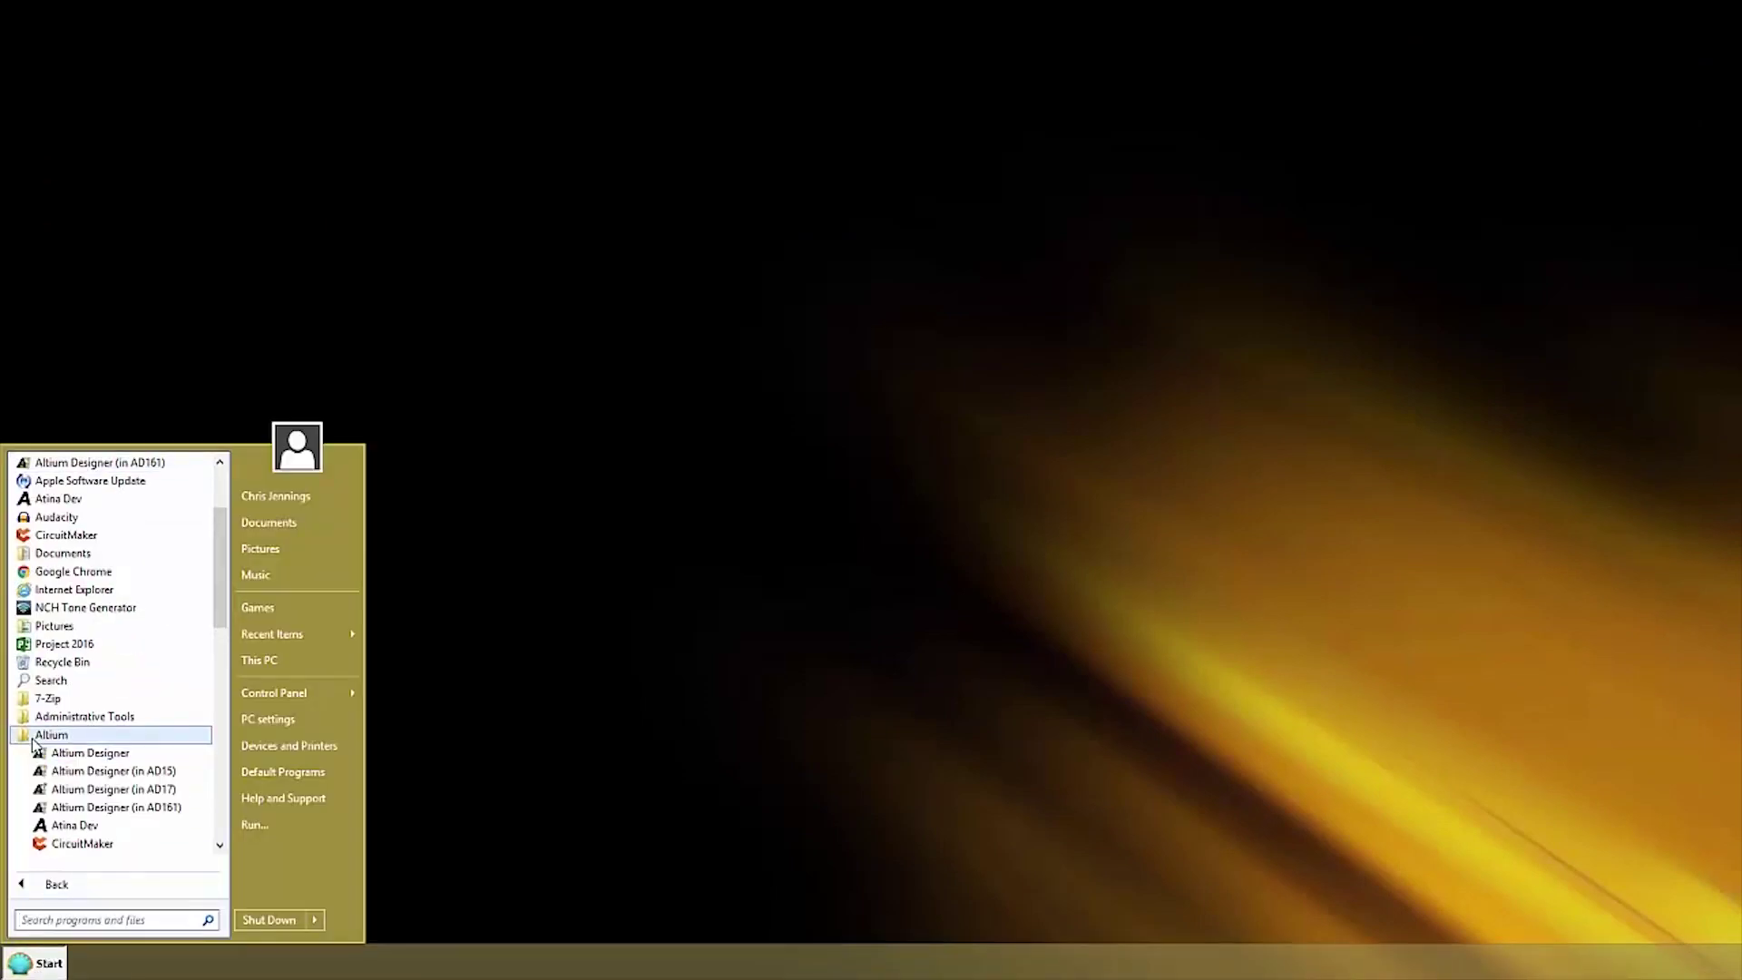
- Launch Altium Designer AD17, then release and reuse its on-demand license in License Management
left_click(80, 791)
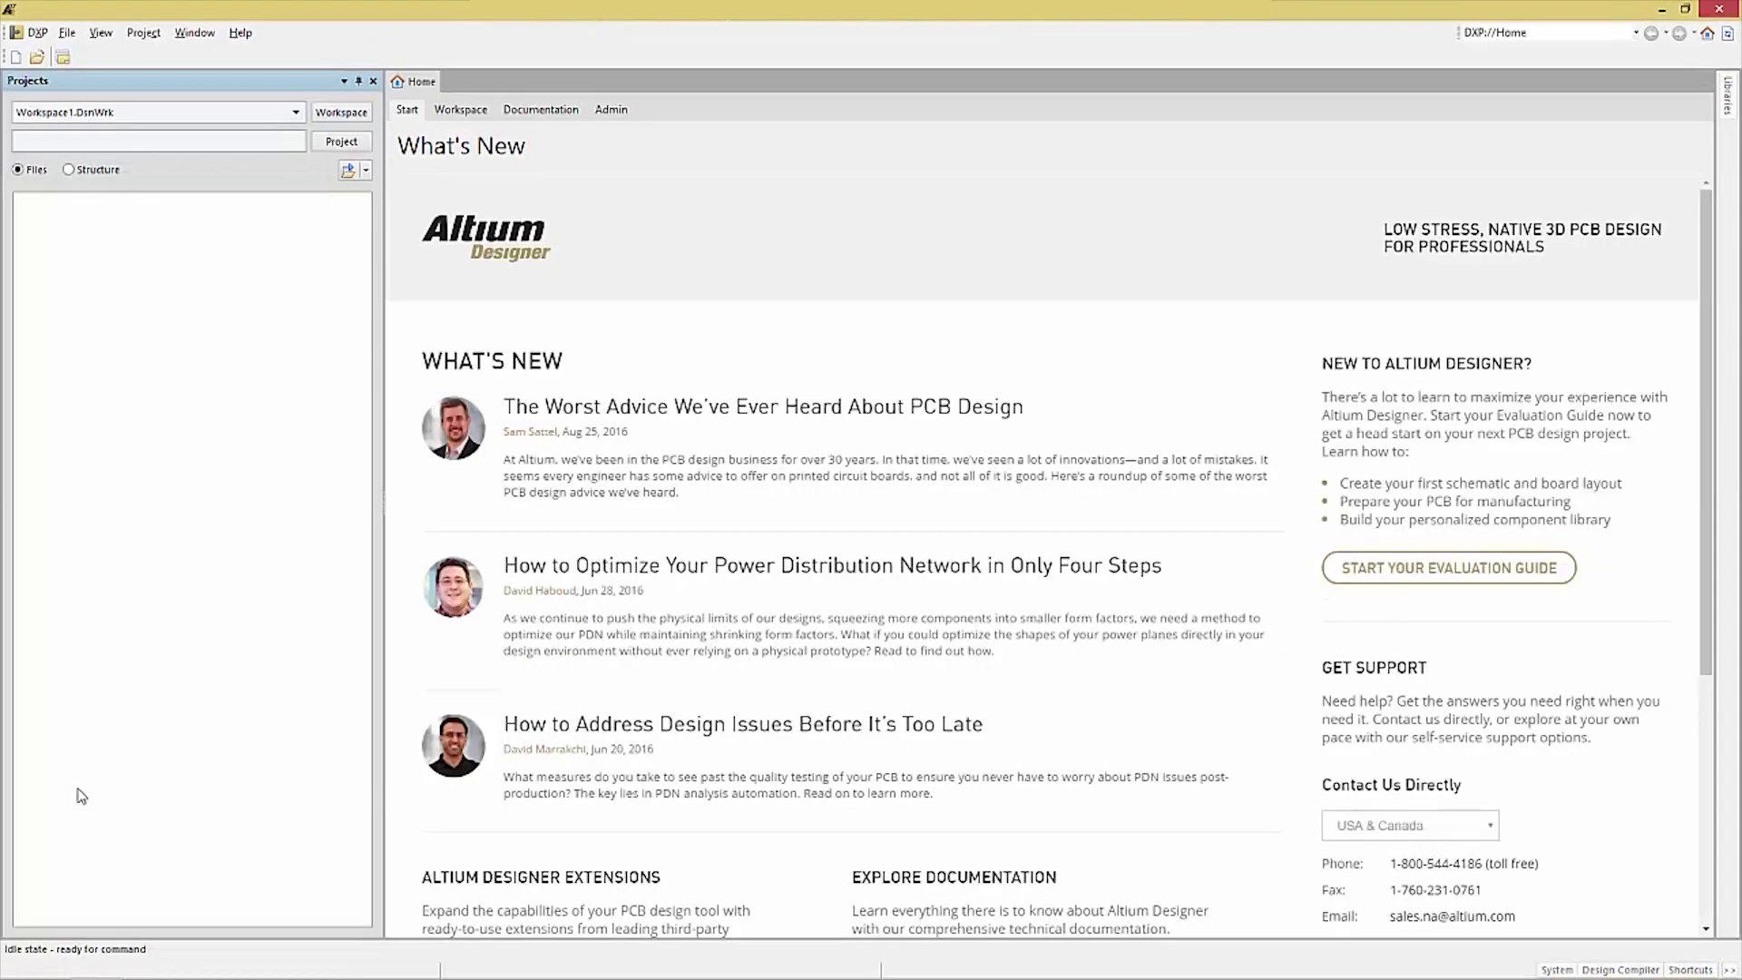
left_click(612, 113)
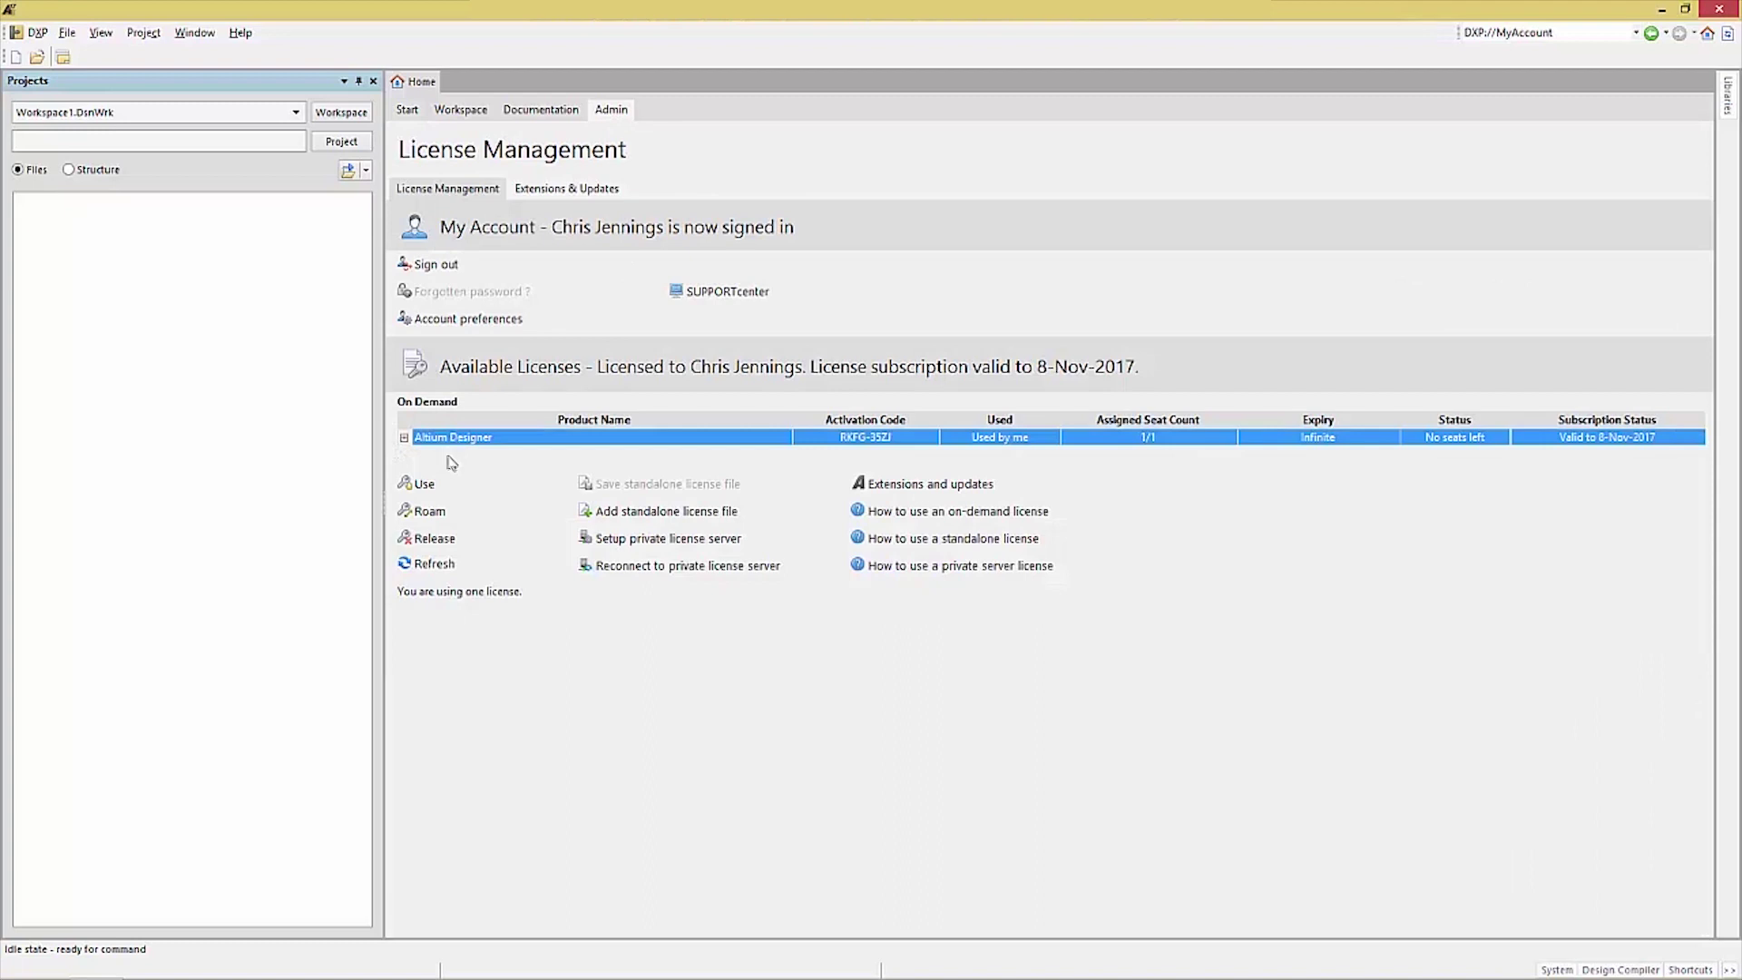
left_click(434, 541)
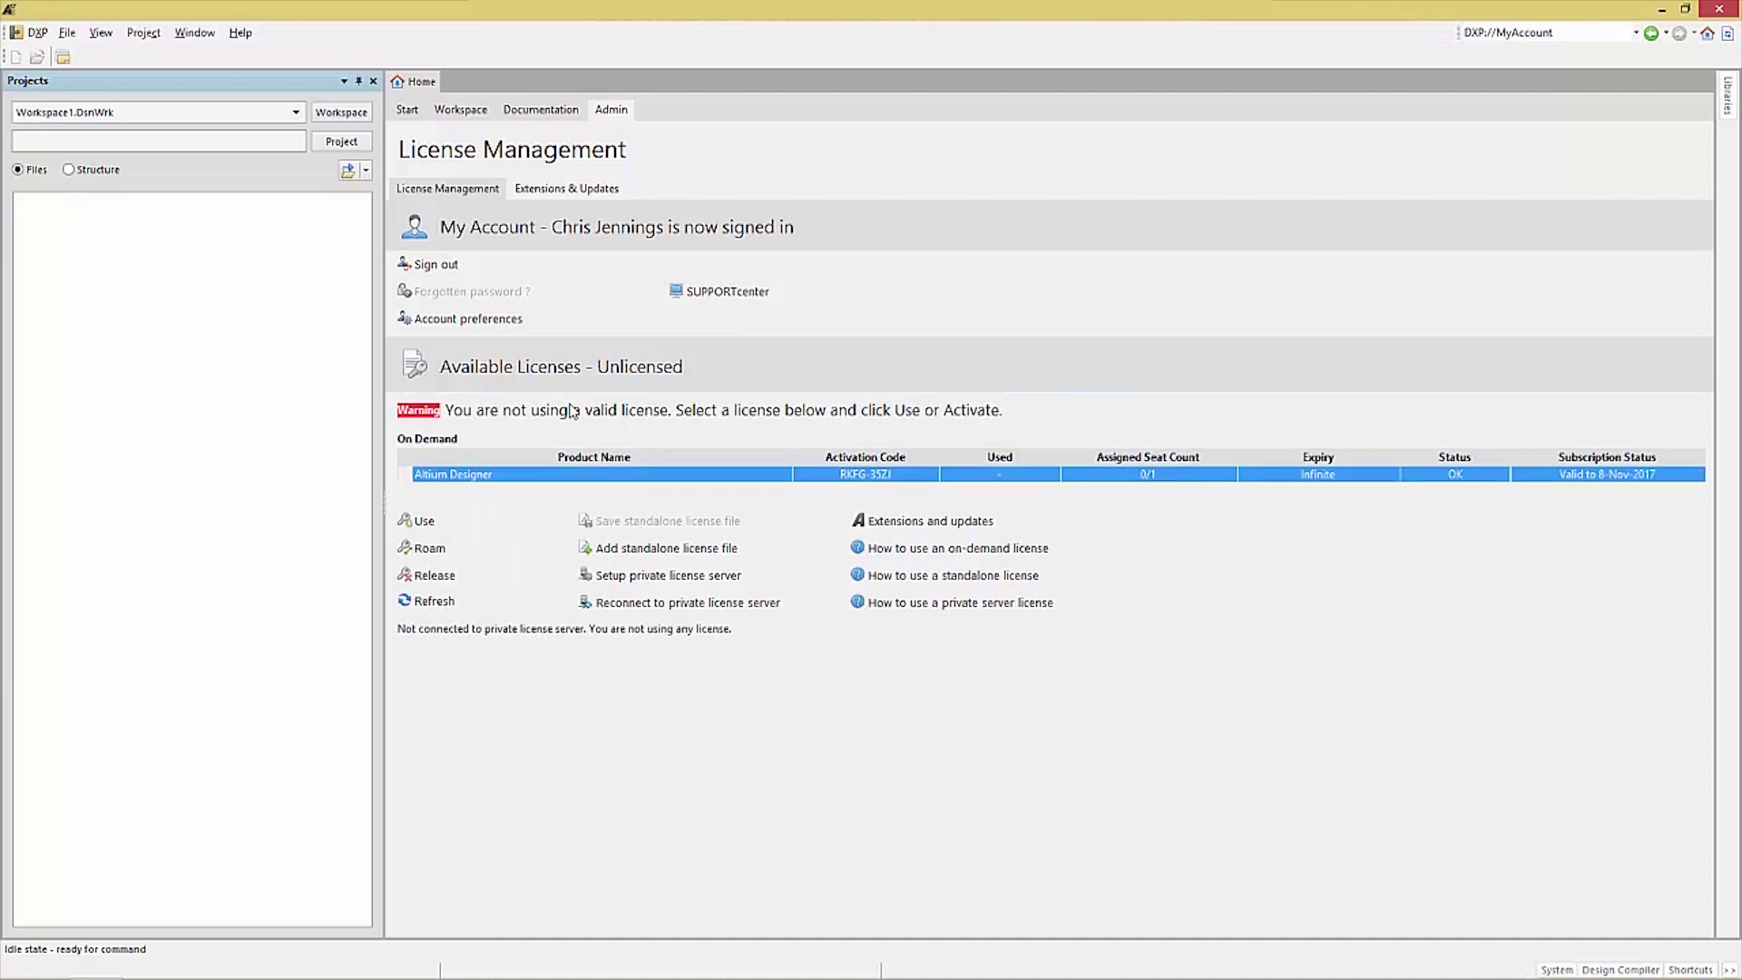
left_click(421, 523)
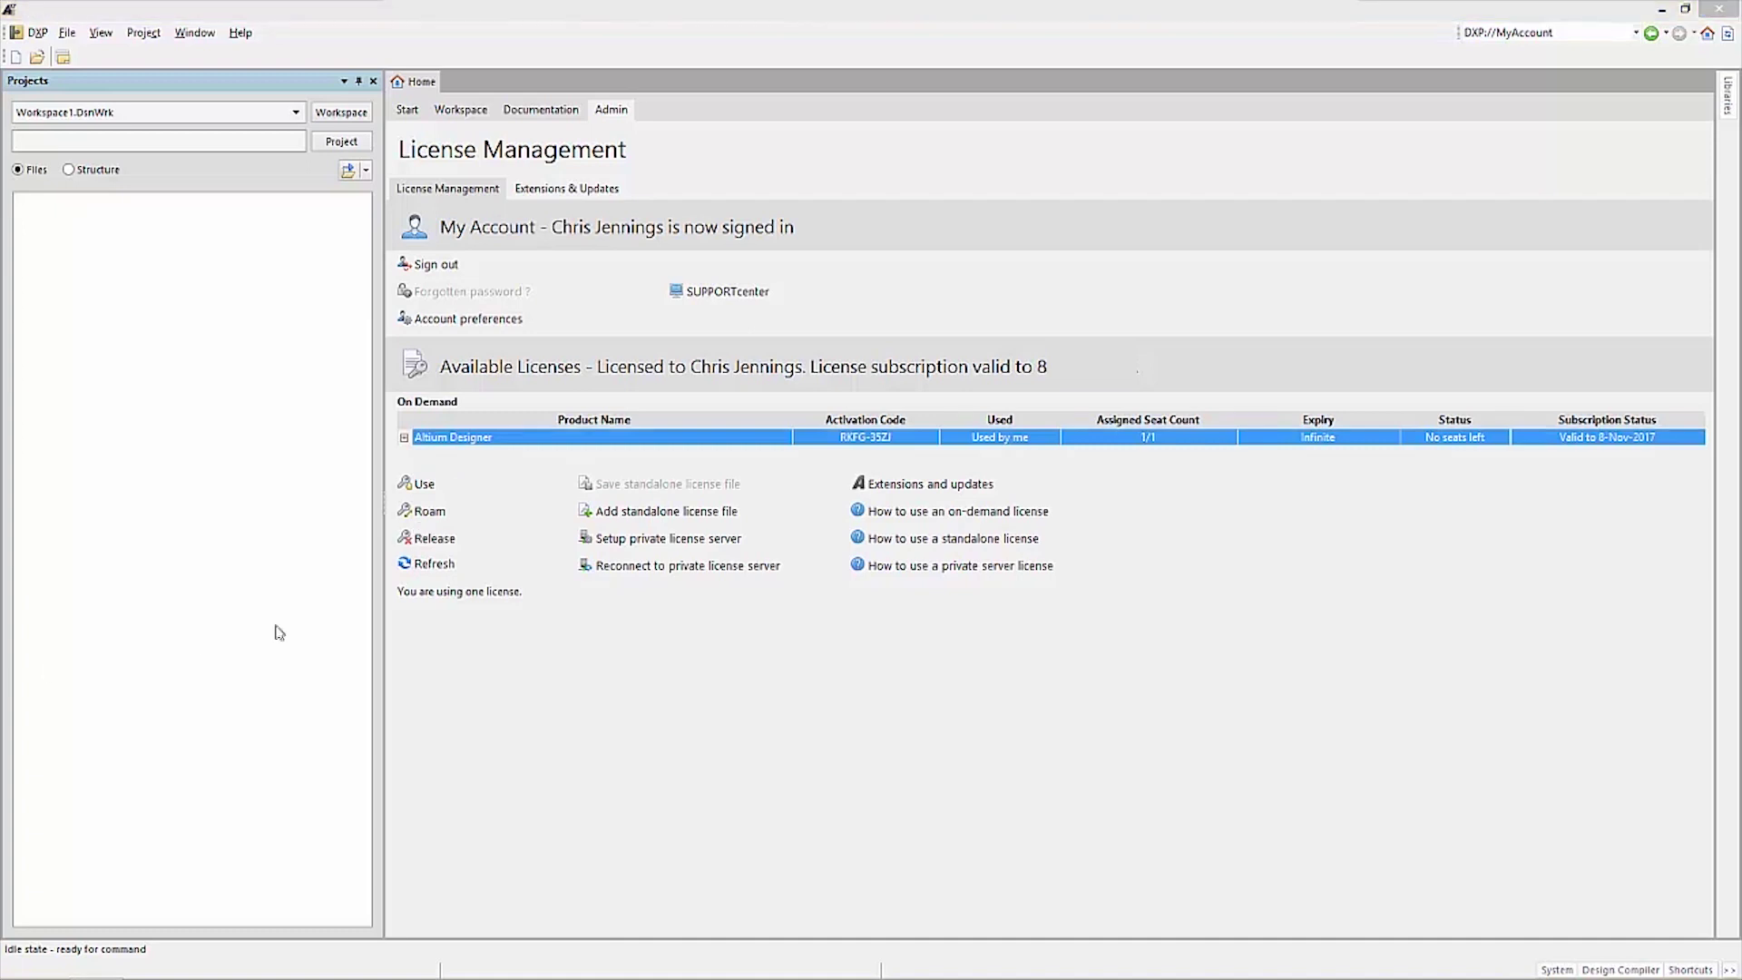
- Scroll through the Installed extensions list on the Extensions & Updates page
left_click(563, 190)
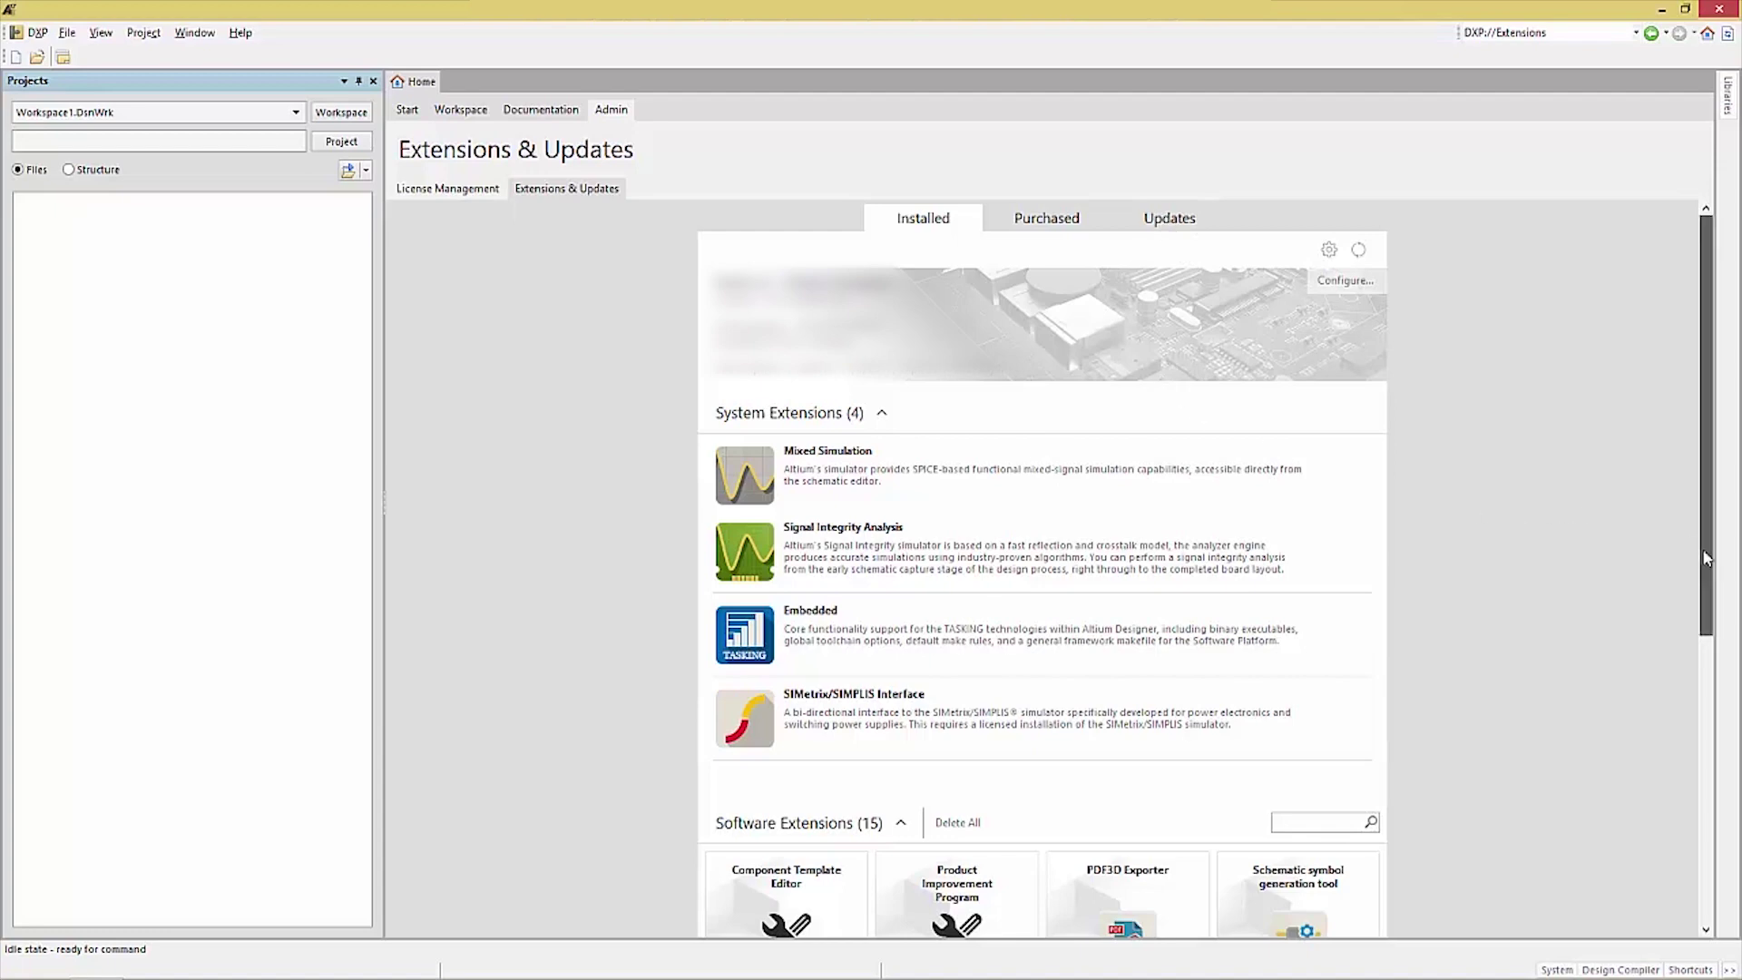
left_click_drag(1706, 555, 1707, 703)
mouse_move(1284, 655)
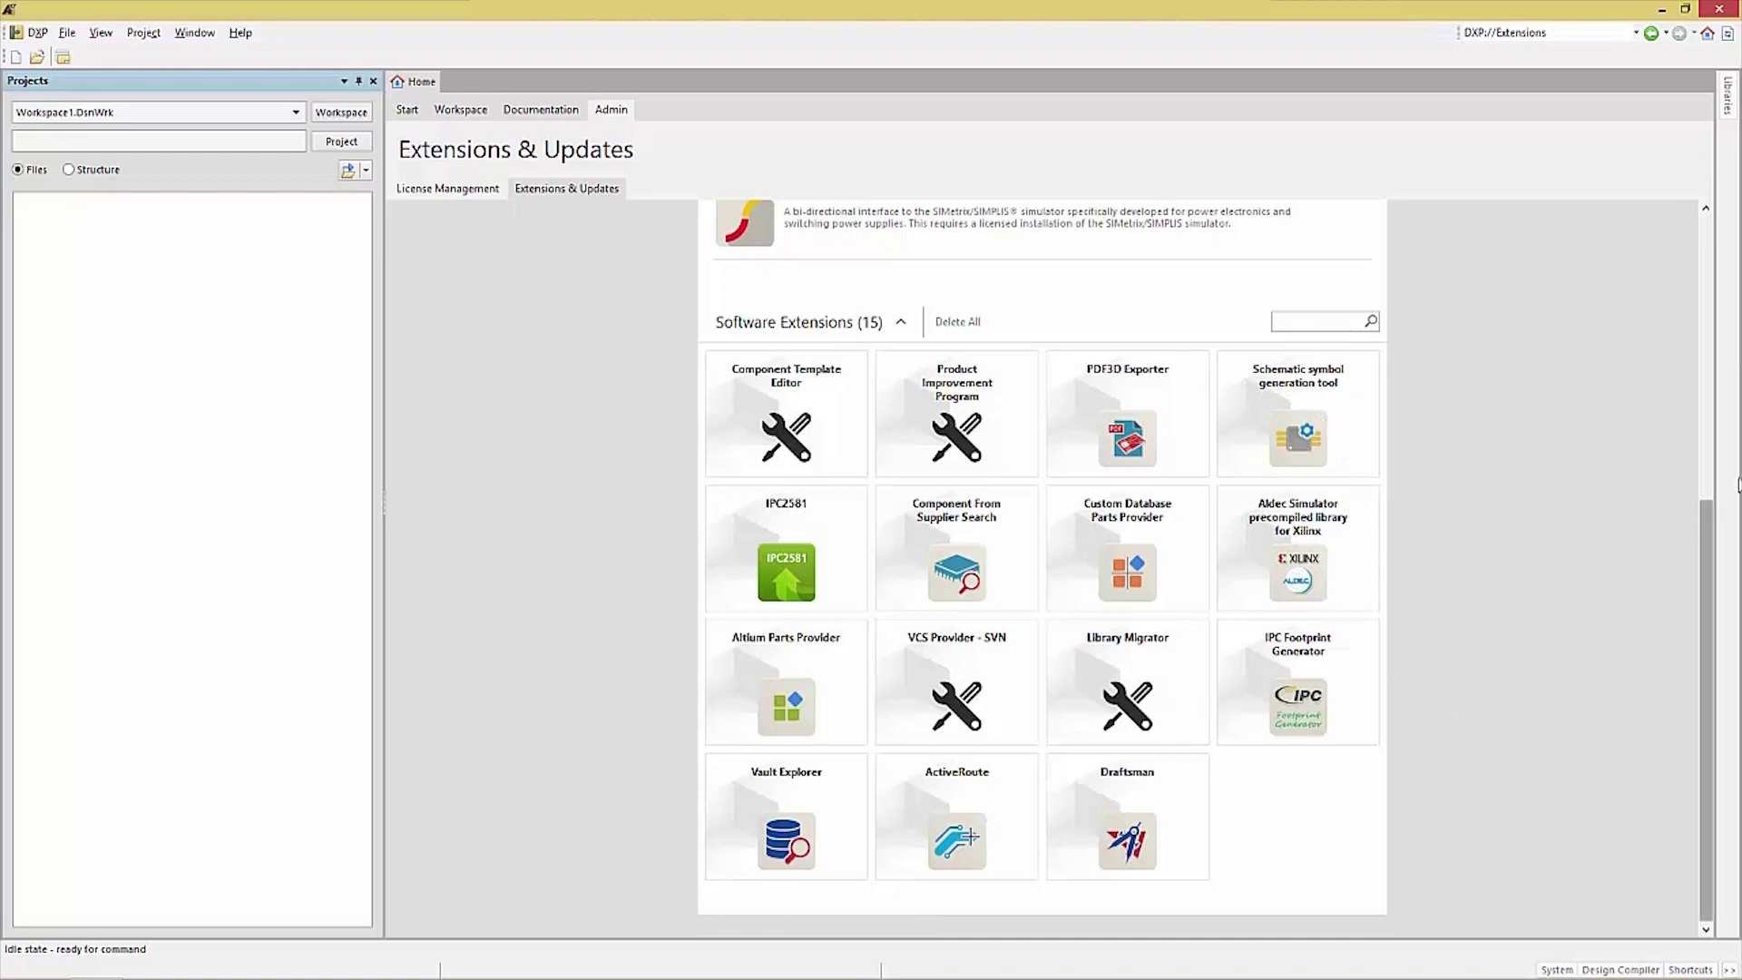
scroll(1711, 512, "up", 5)
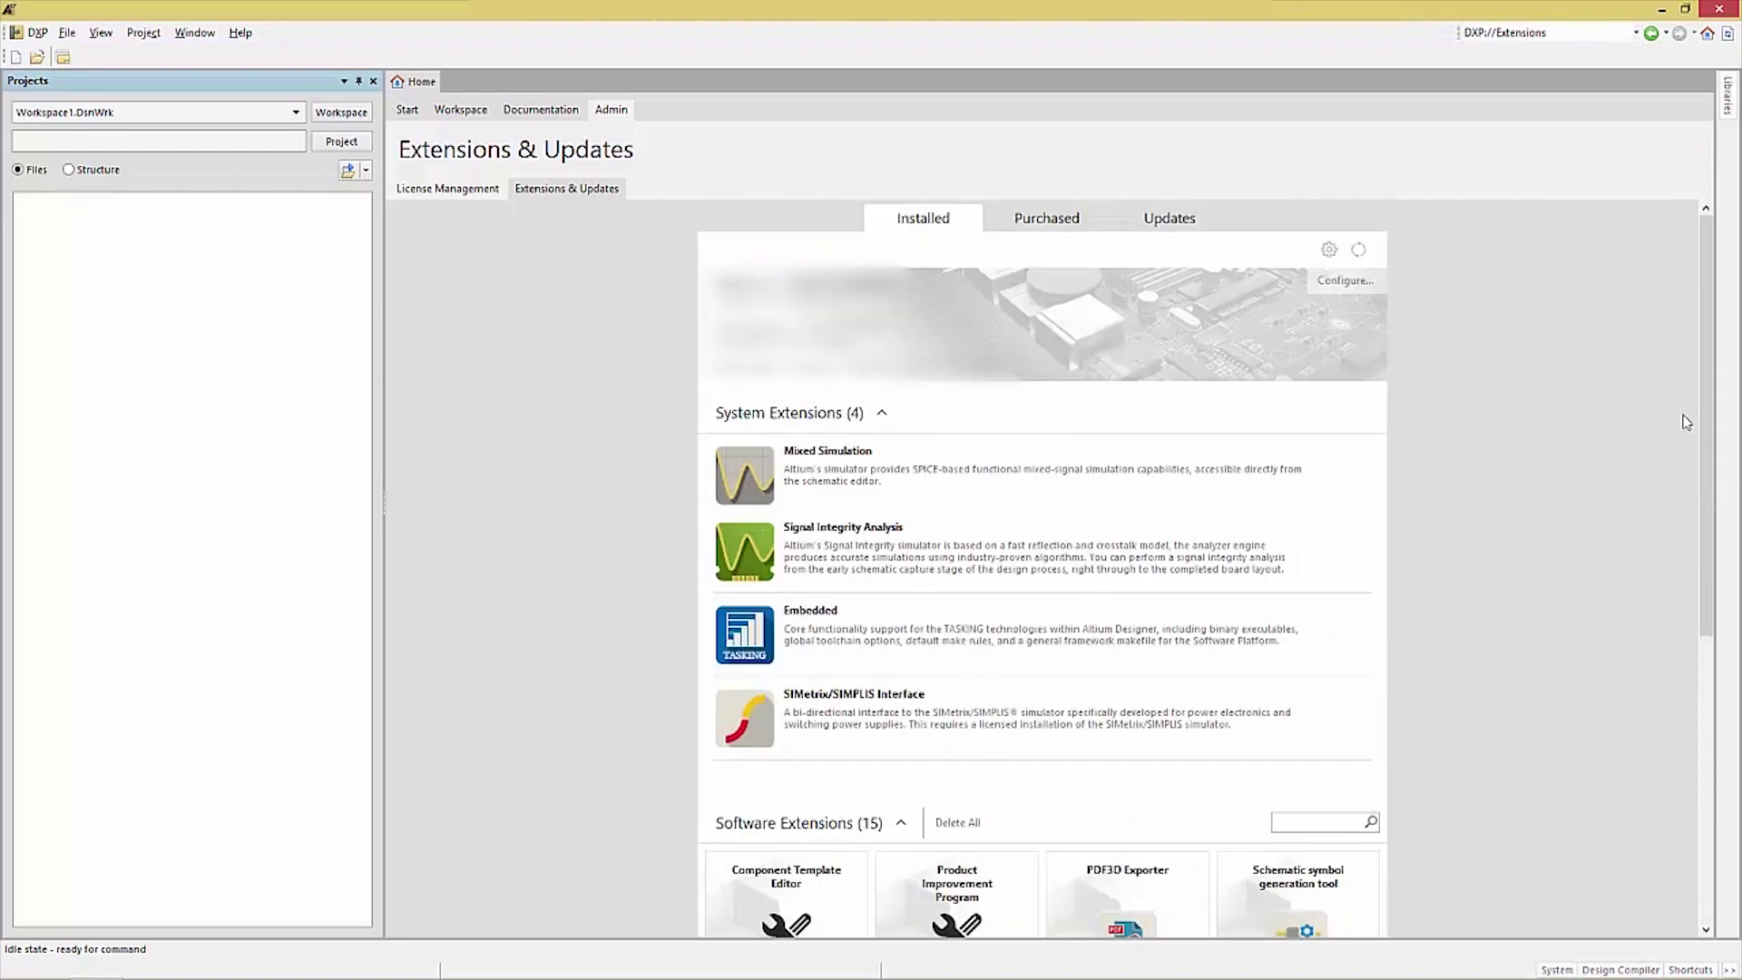
- Browse the Purchased extensions, then check the Updates tab for available updates
left_click(1036, 227)
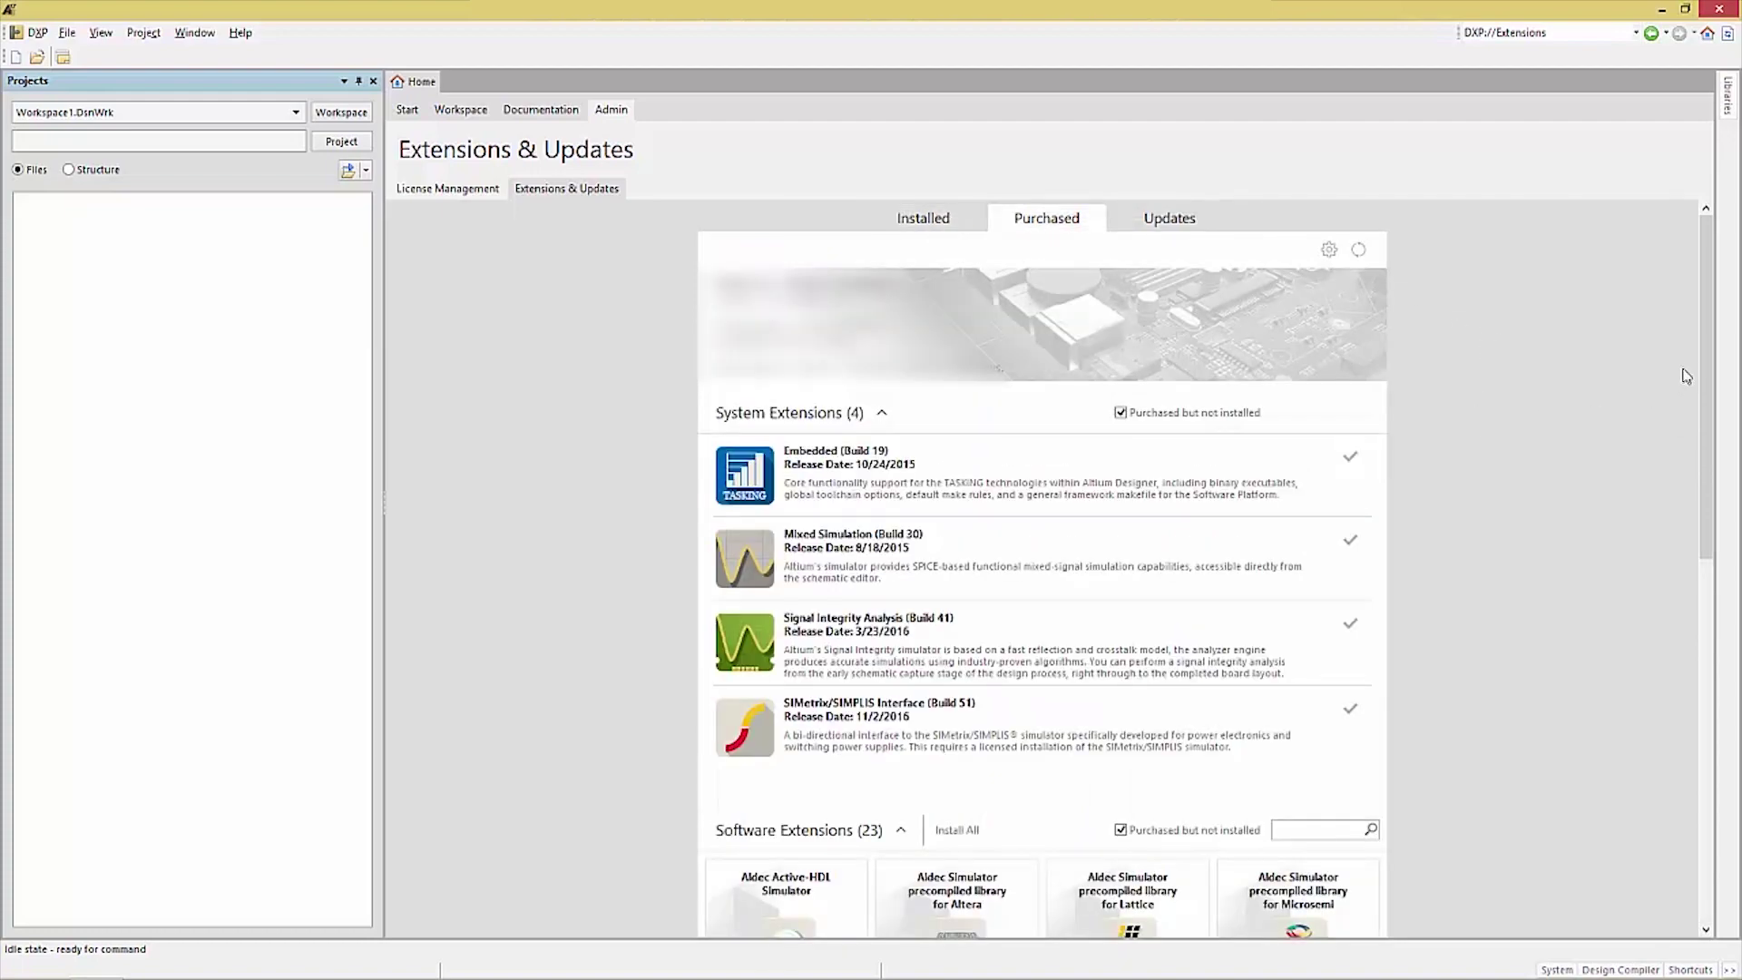
left_click_drag(1706, 373, 1713, 780)
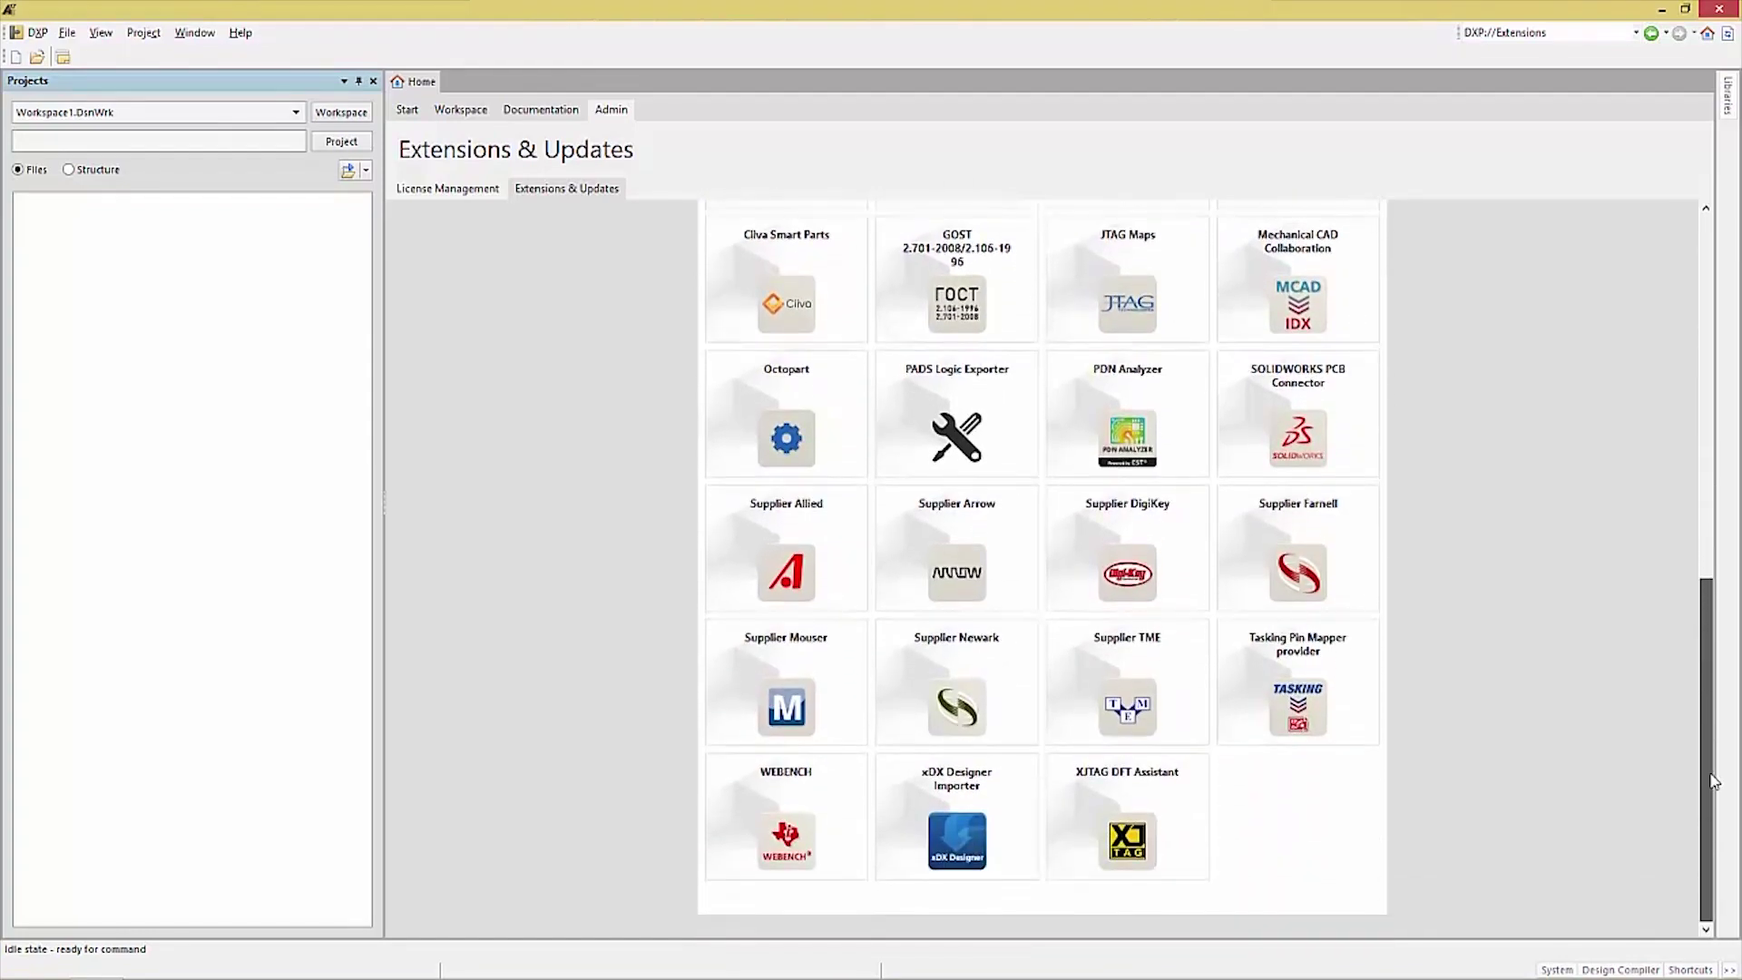
scroll(1670, 526, "up", 6)
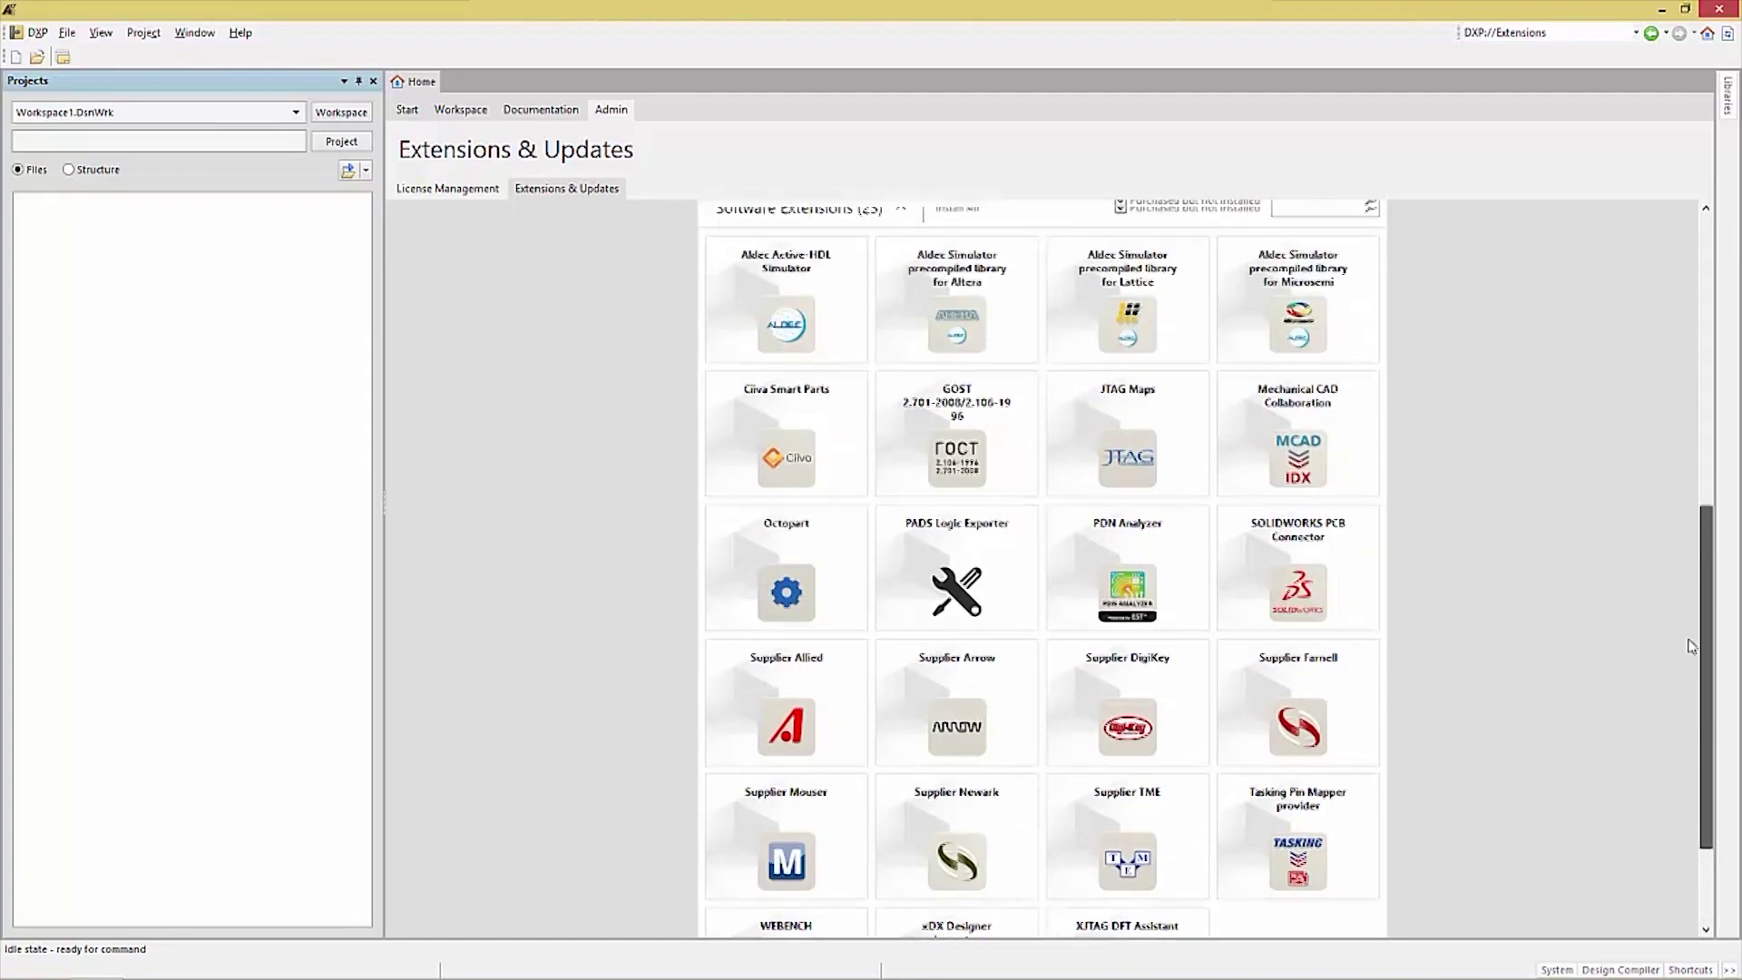
scroll(1634, 427, "up", 4)
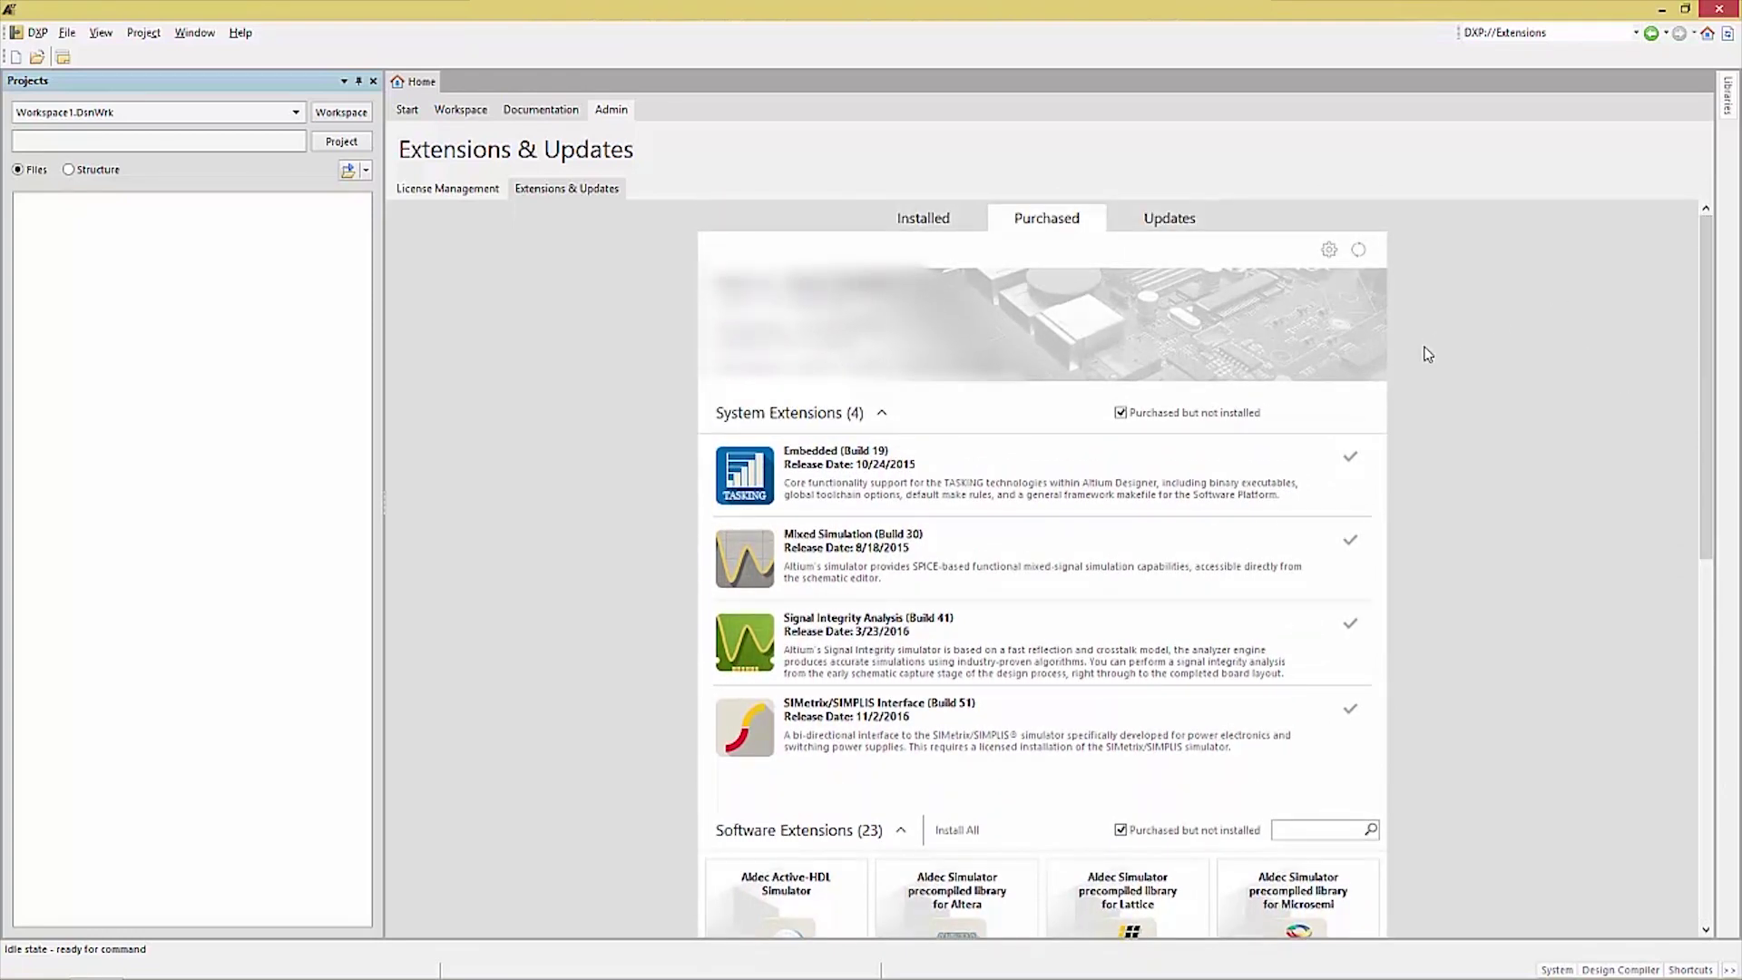
left_click(1173, 223)
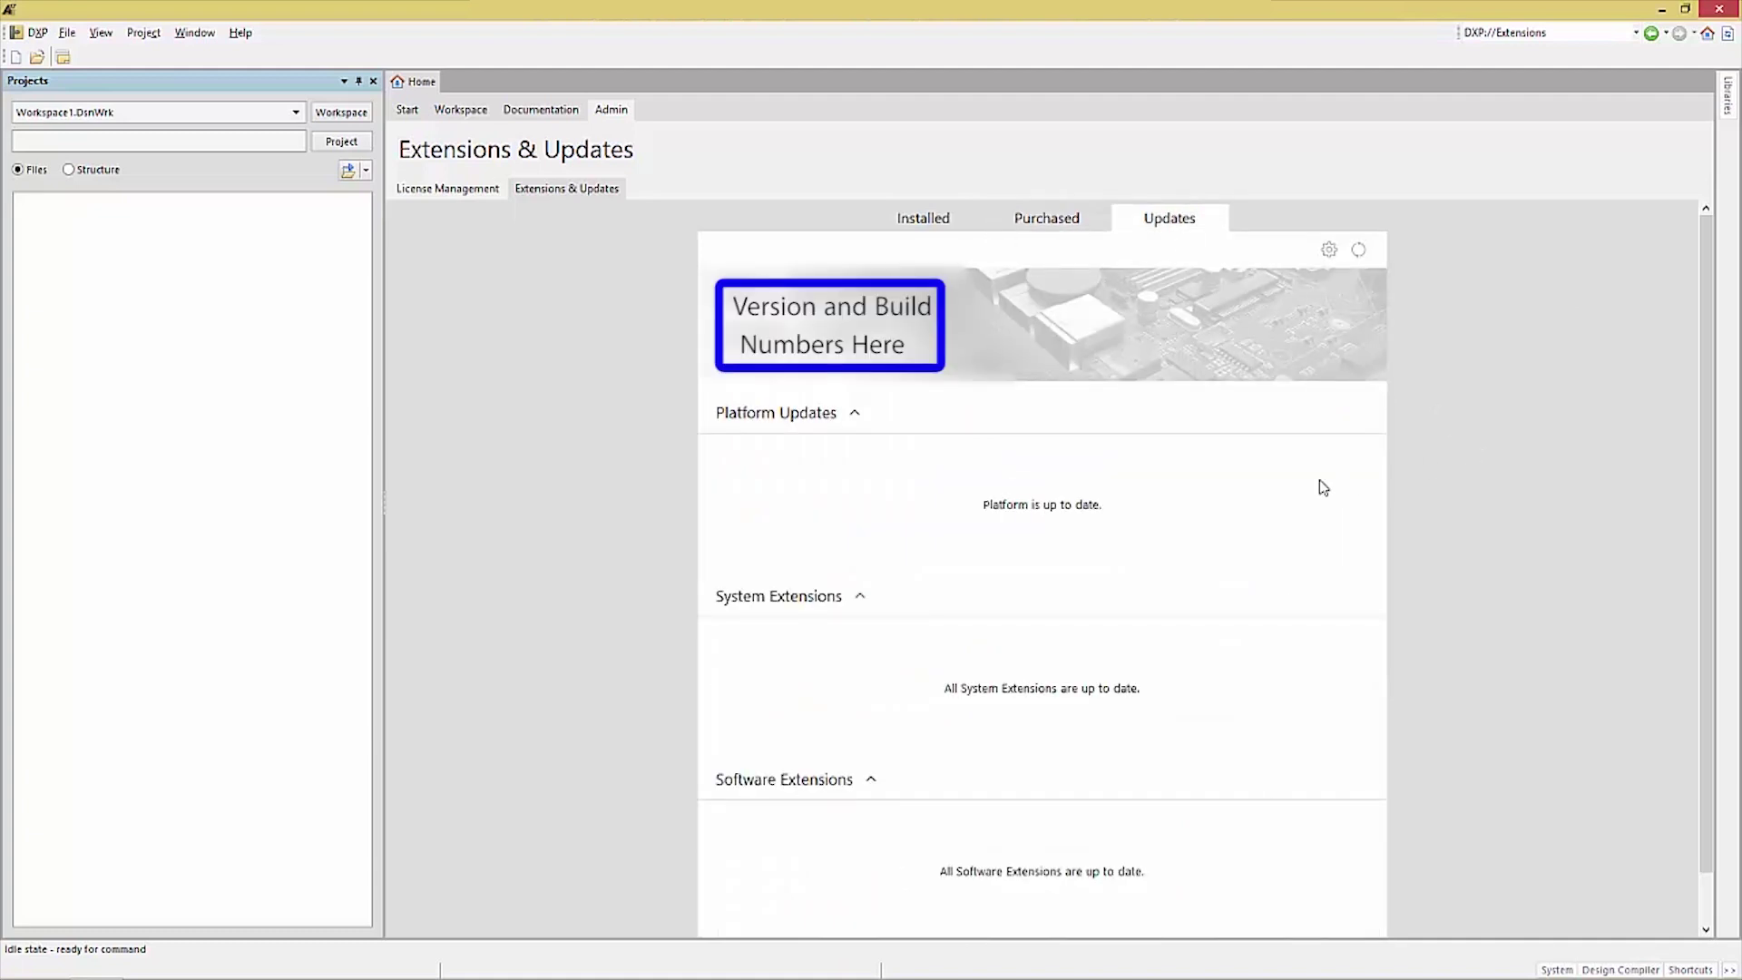
- Set the System – Installation update Check frequency to Every 3 days and close Preferences with OK
left_click(1329, 251)
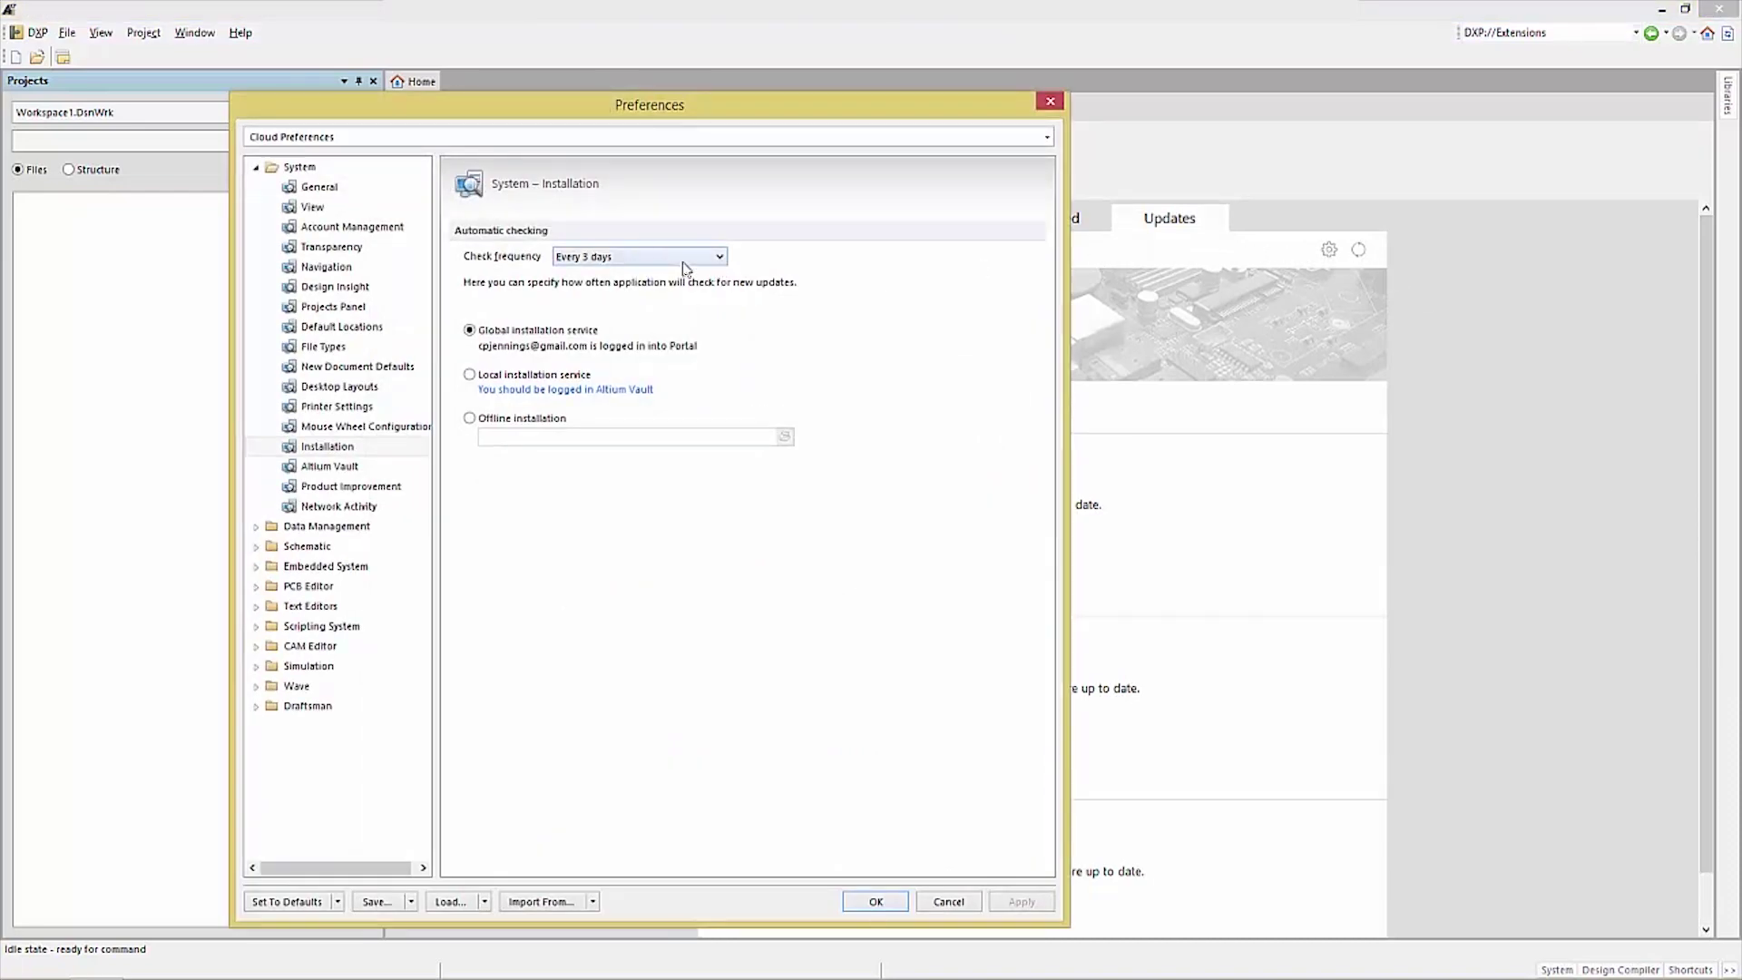
left_click(719, 257)
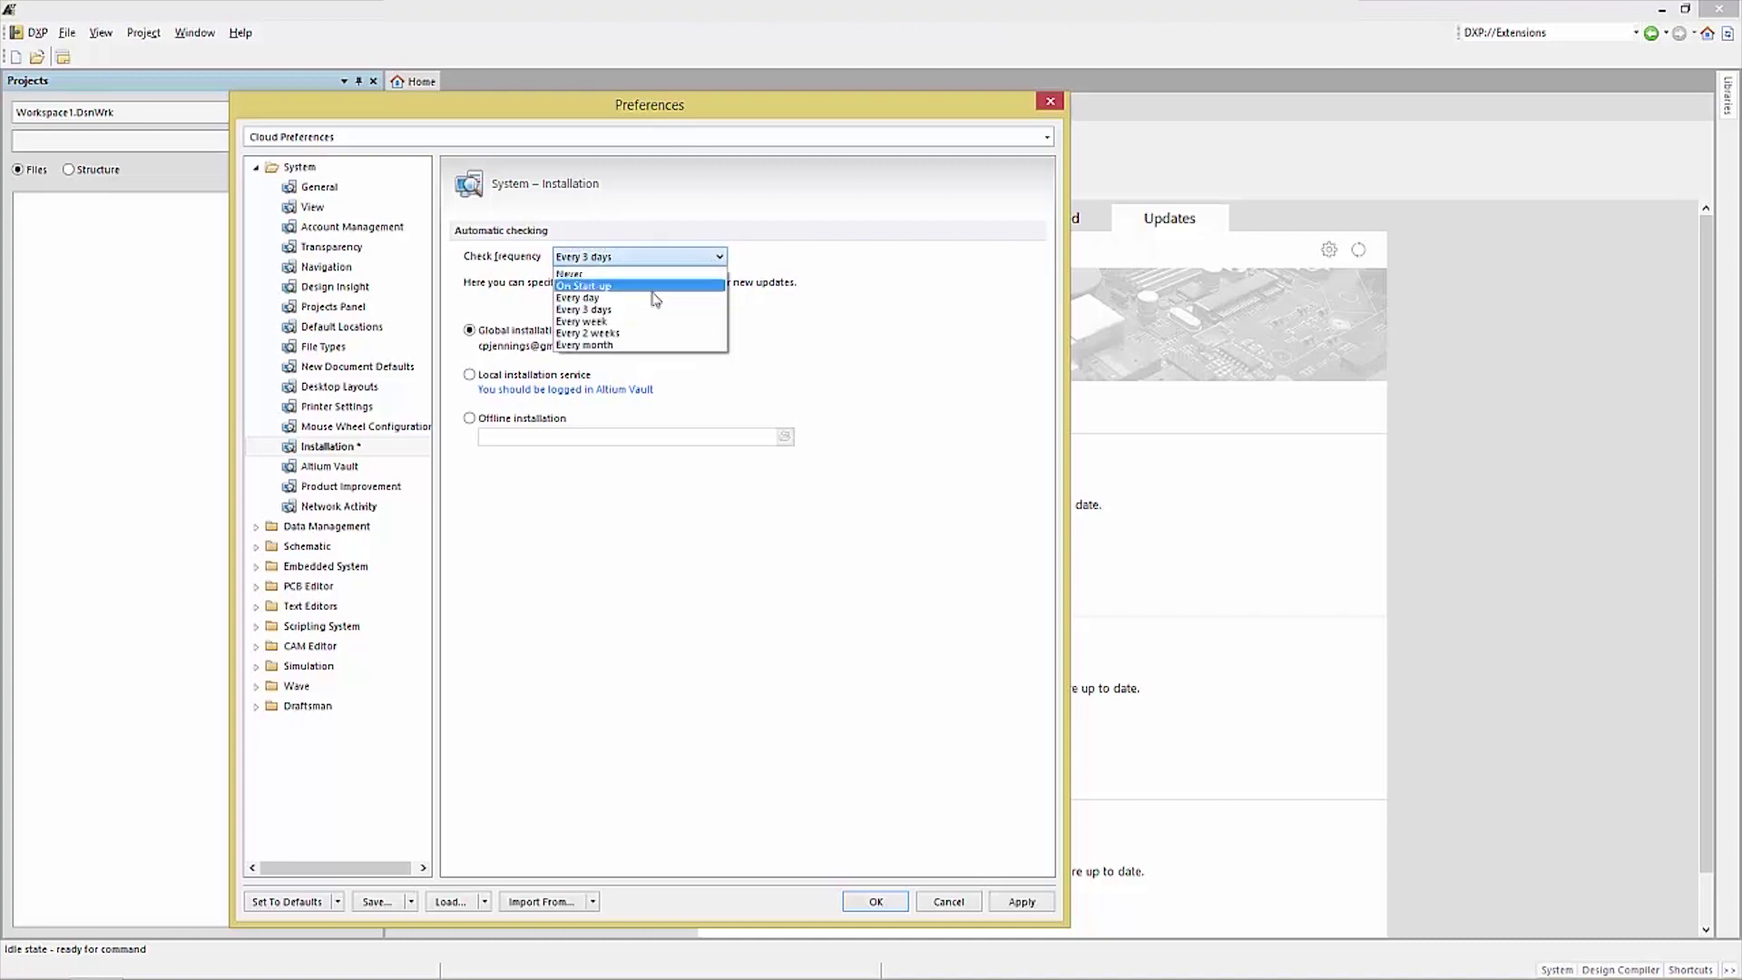
left_click(583, 310)
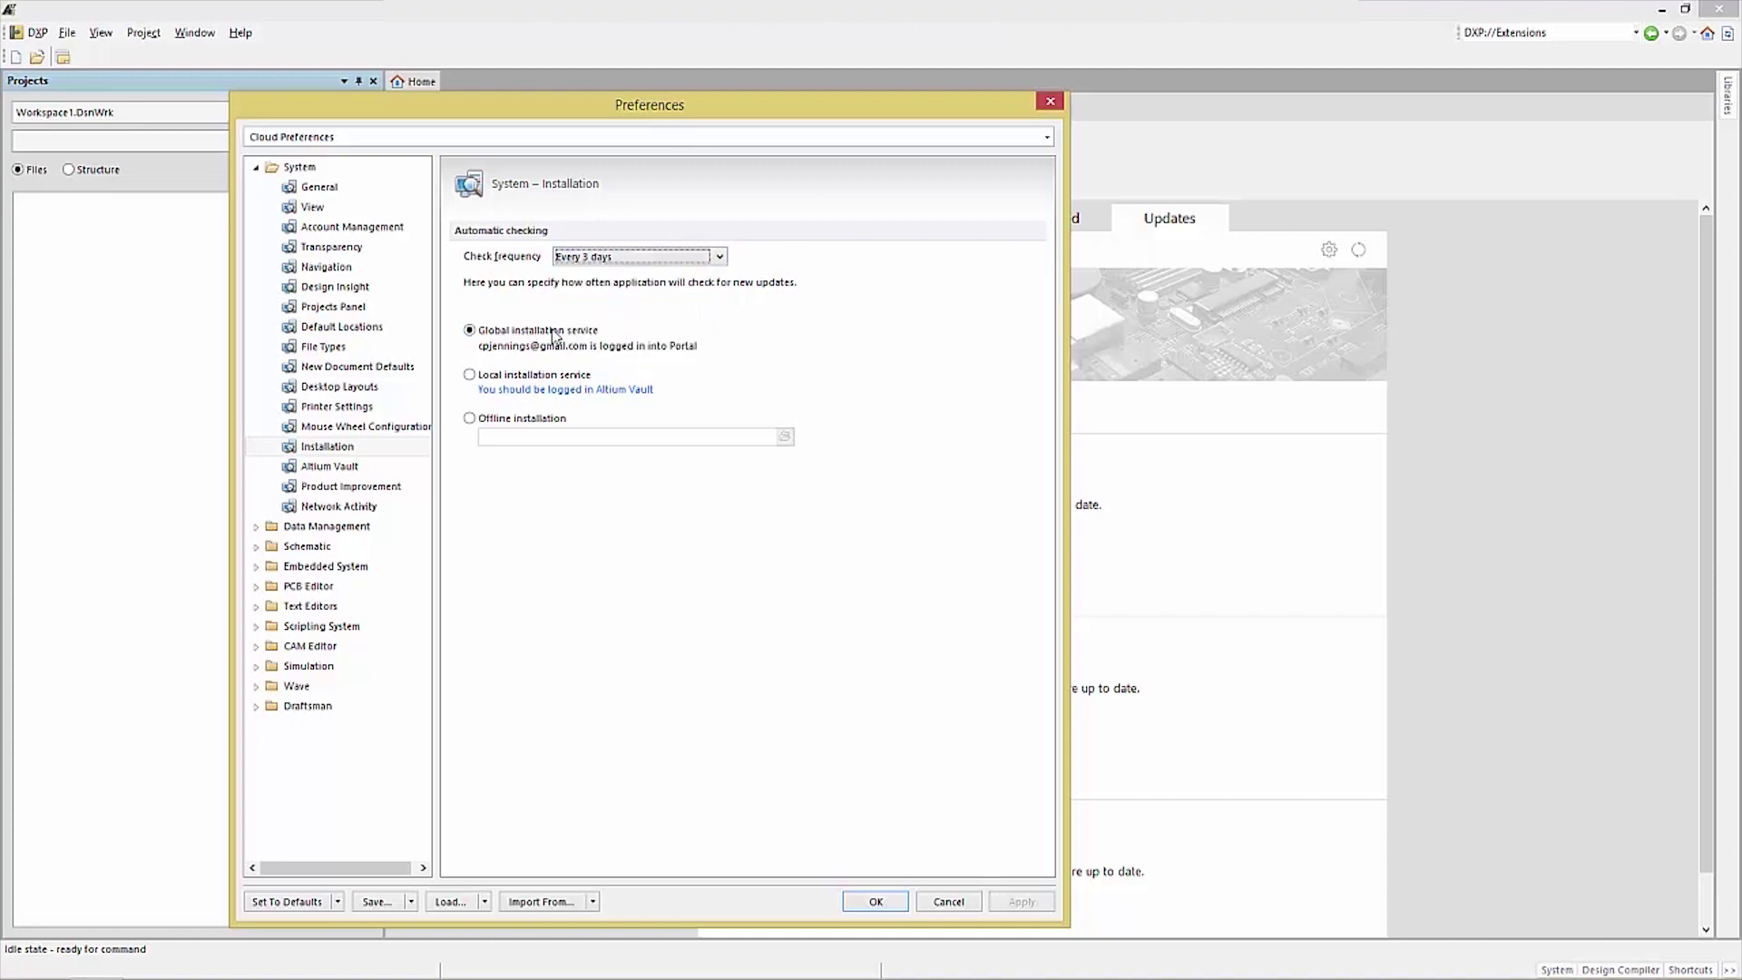
left_click(875, 902)
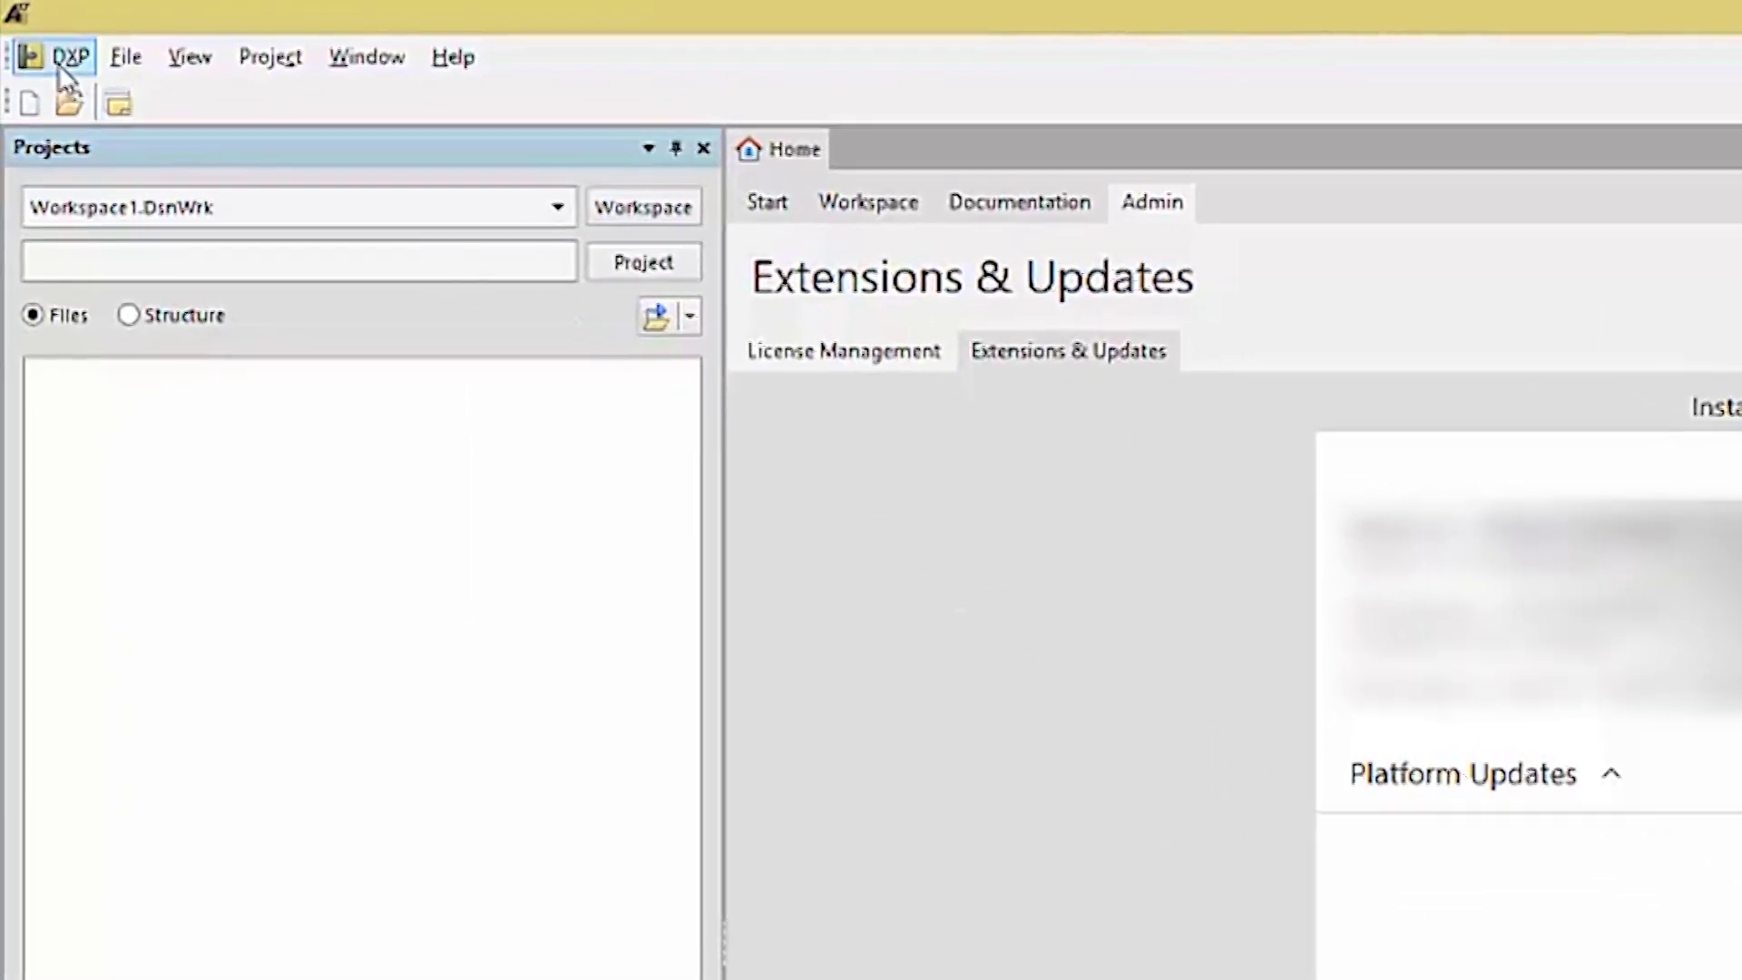
- Reopen Preferences from the DXP menu, landing on System – Installation
left_click(38, 32)
left_click(96, 188)
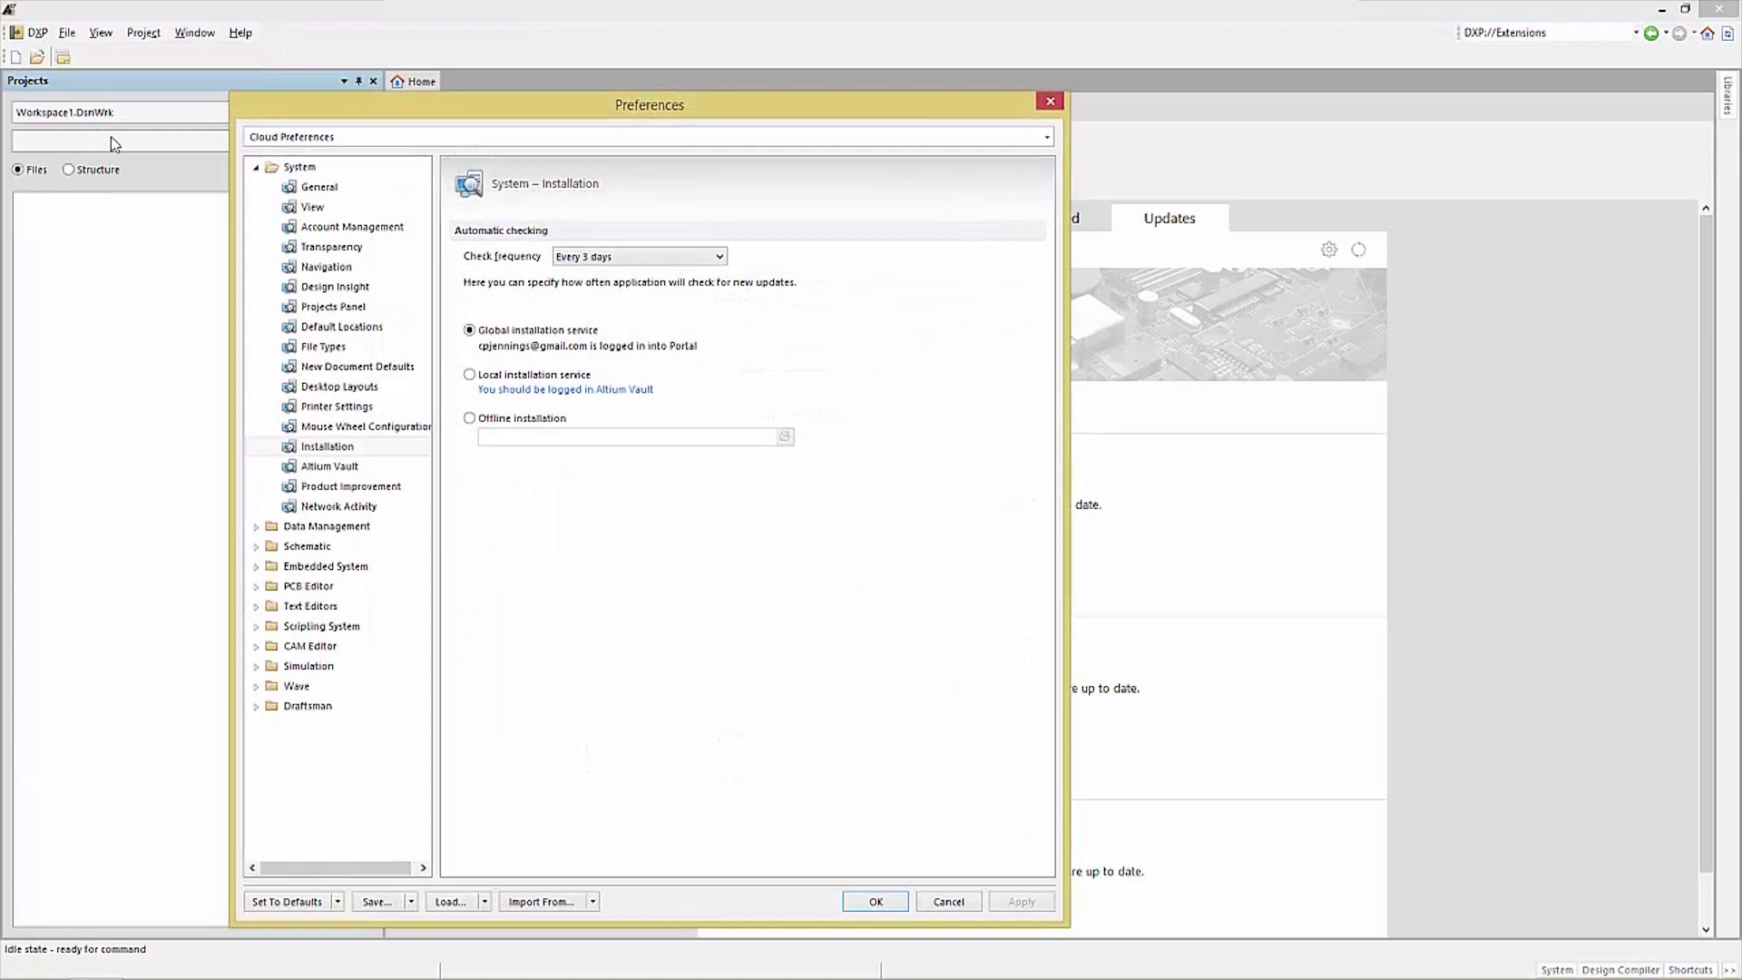
- On System – General, tick and untick Reopen Last Workspace, then view System – View
left_click(299, 167)
left_click(314, 188)
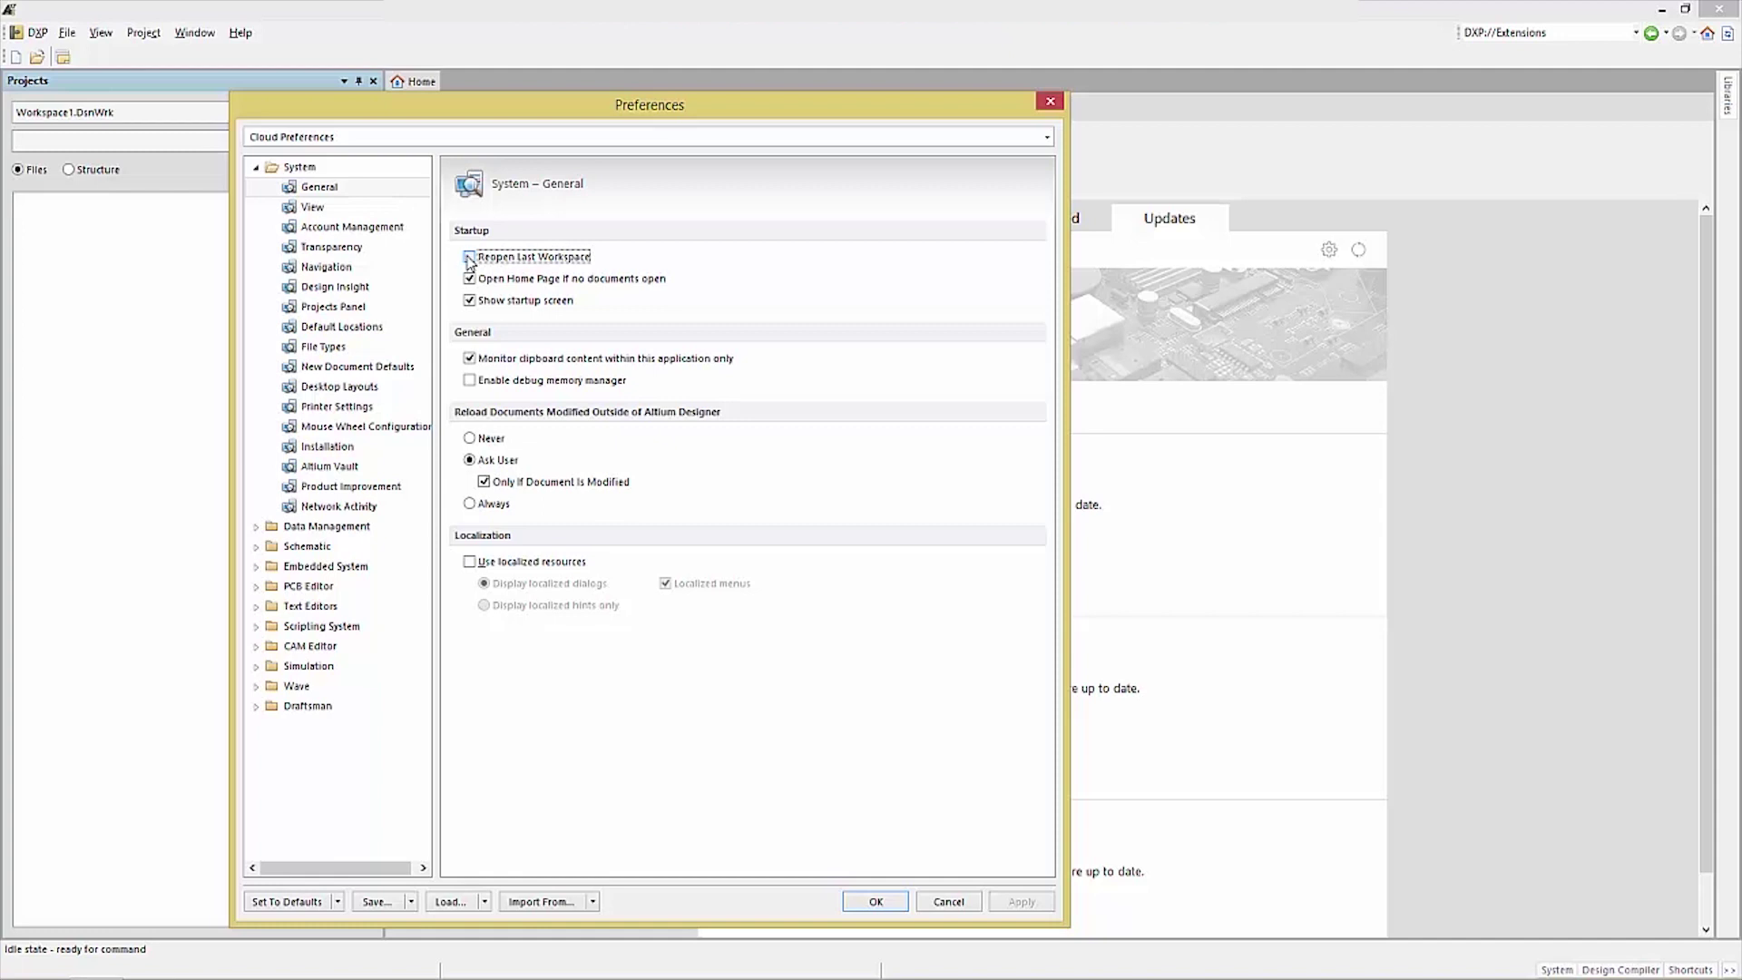
left_click(470, 258)
left_click(470, 258)
left_click(317, 210)
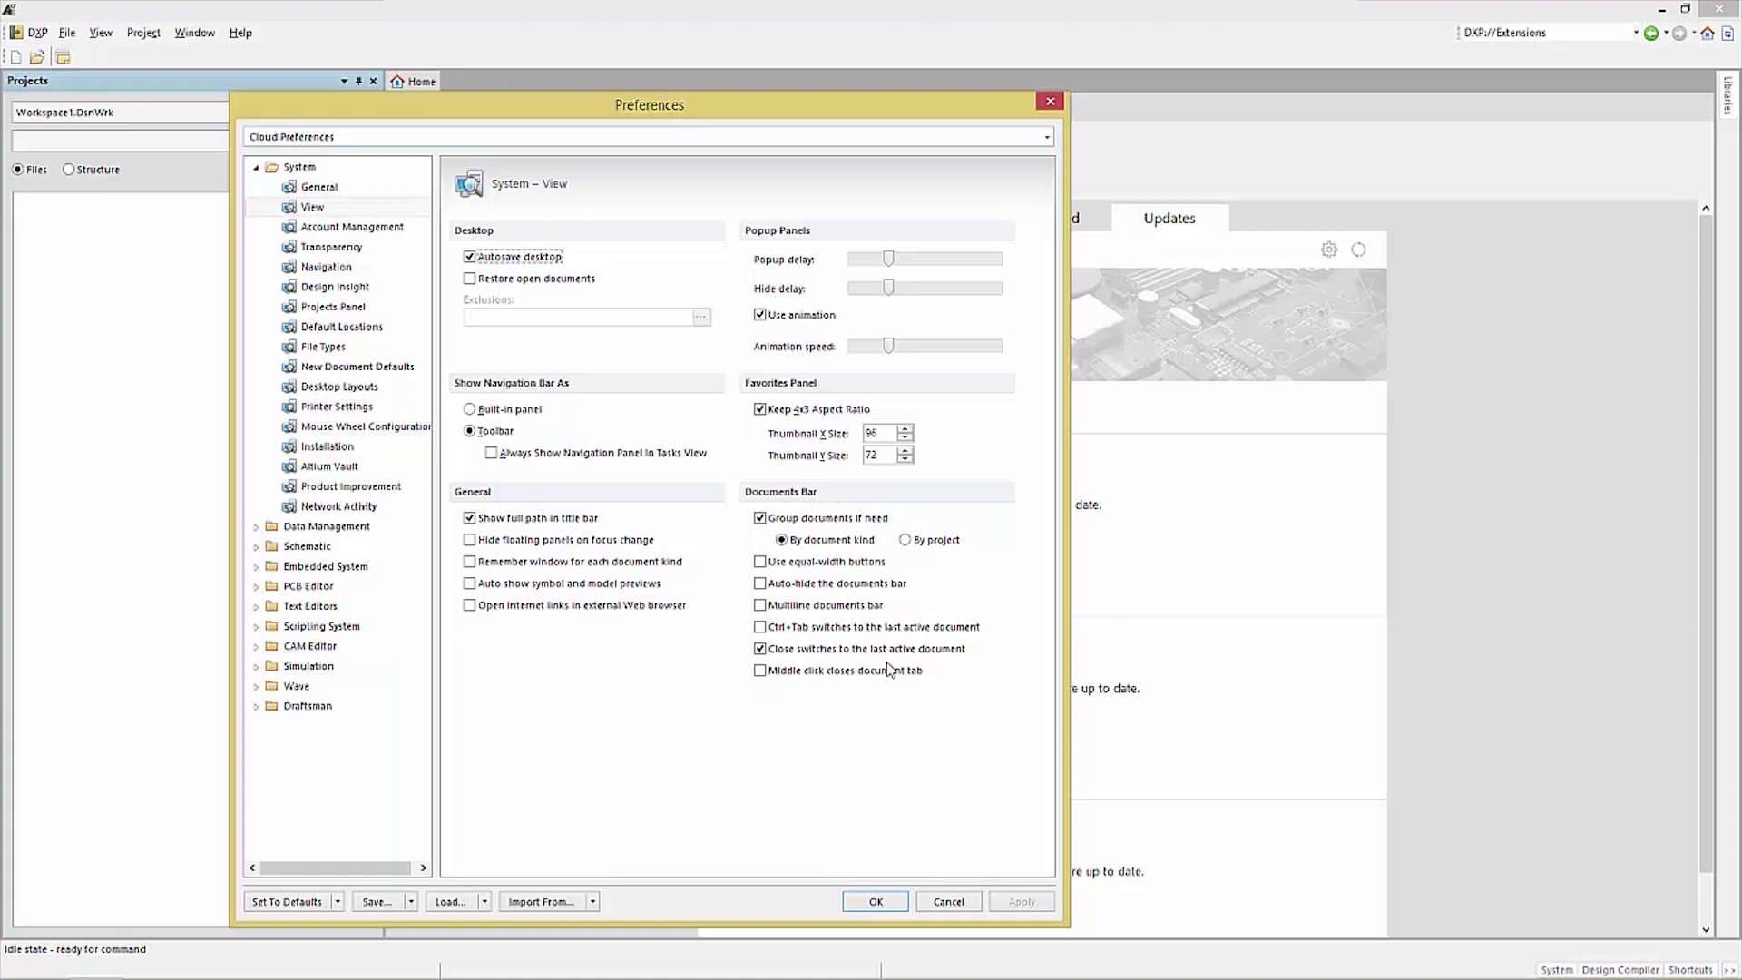
- Show the System – Account Management preferences page
left_click(353, 228)
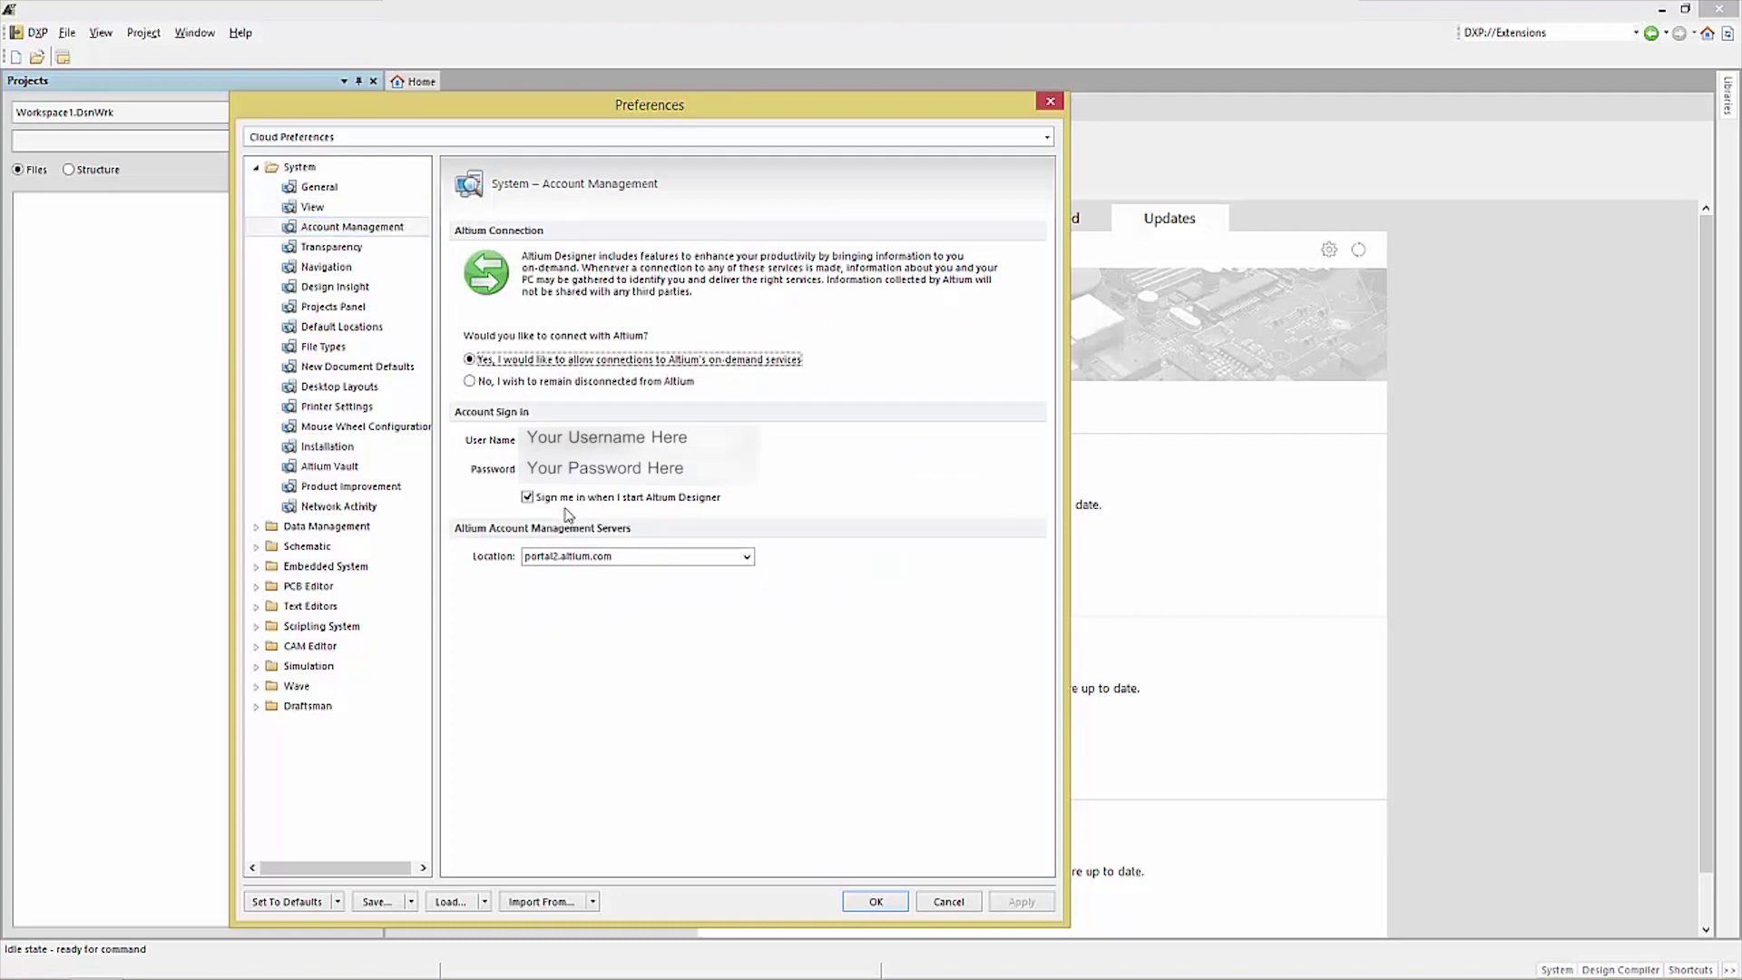
- Enable Transparent floating windows on System – Transparency, apply, then view Navigation preferences
left_click(336, 248)
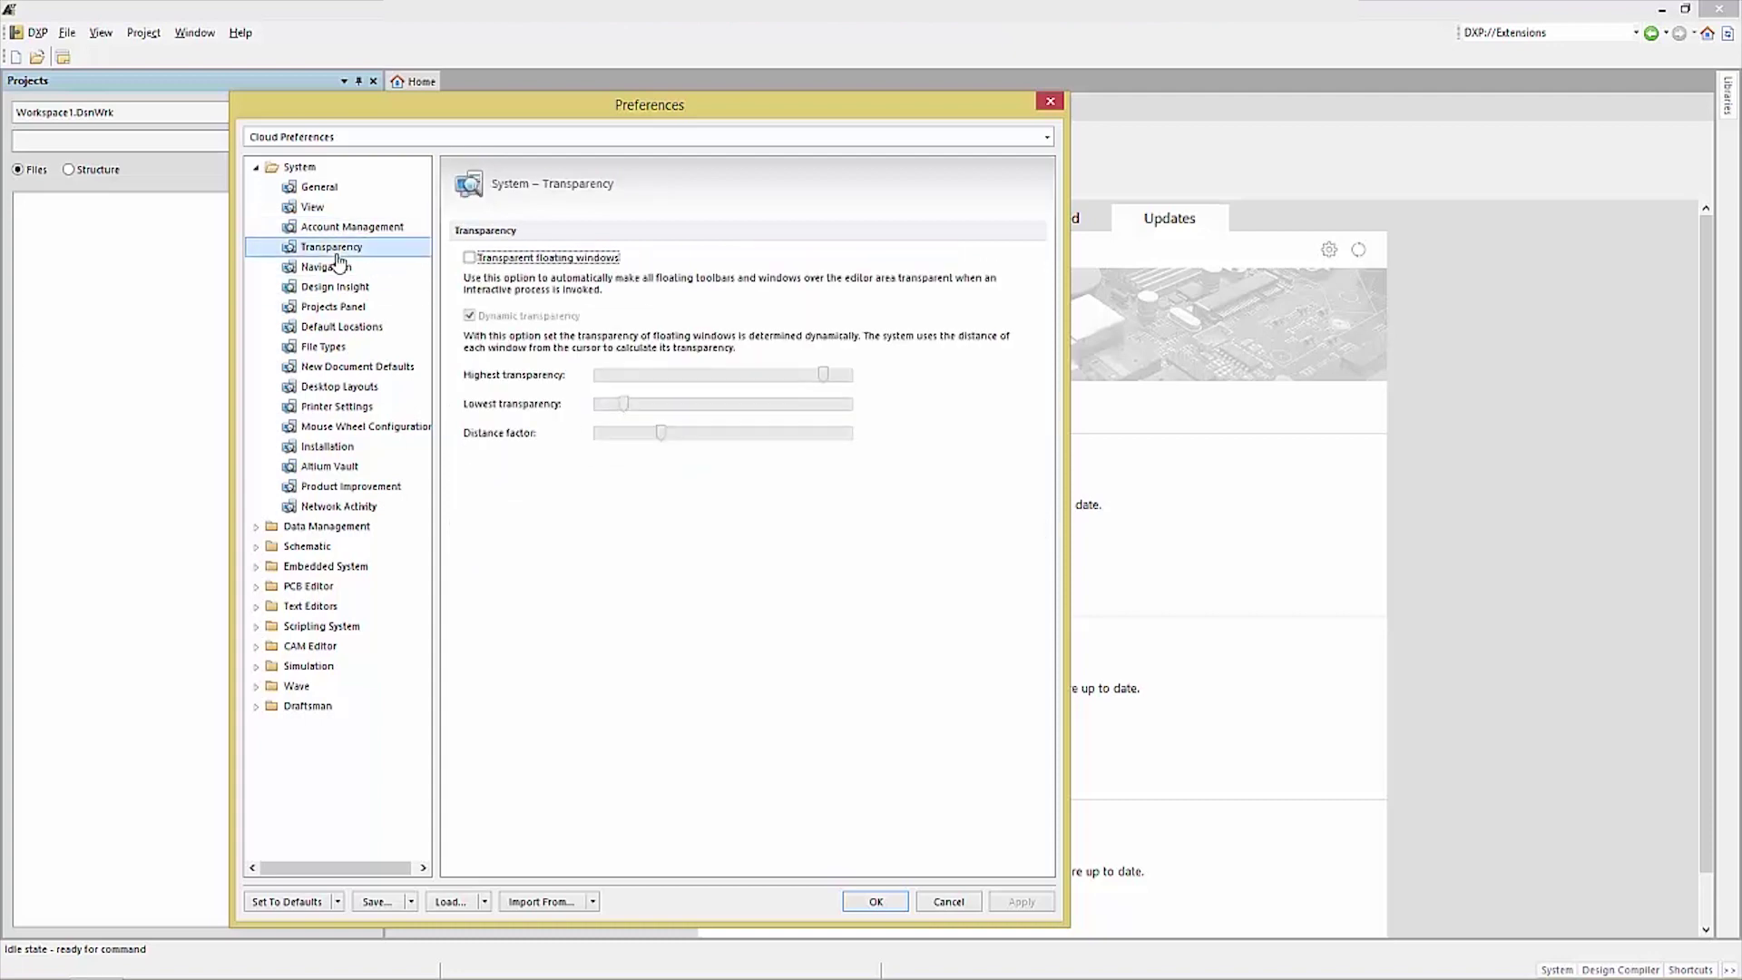
left_click(470, 259)
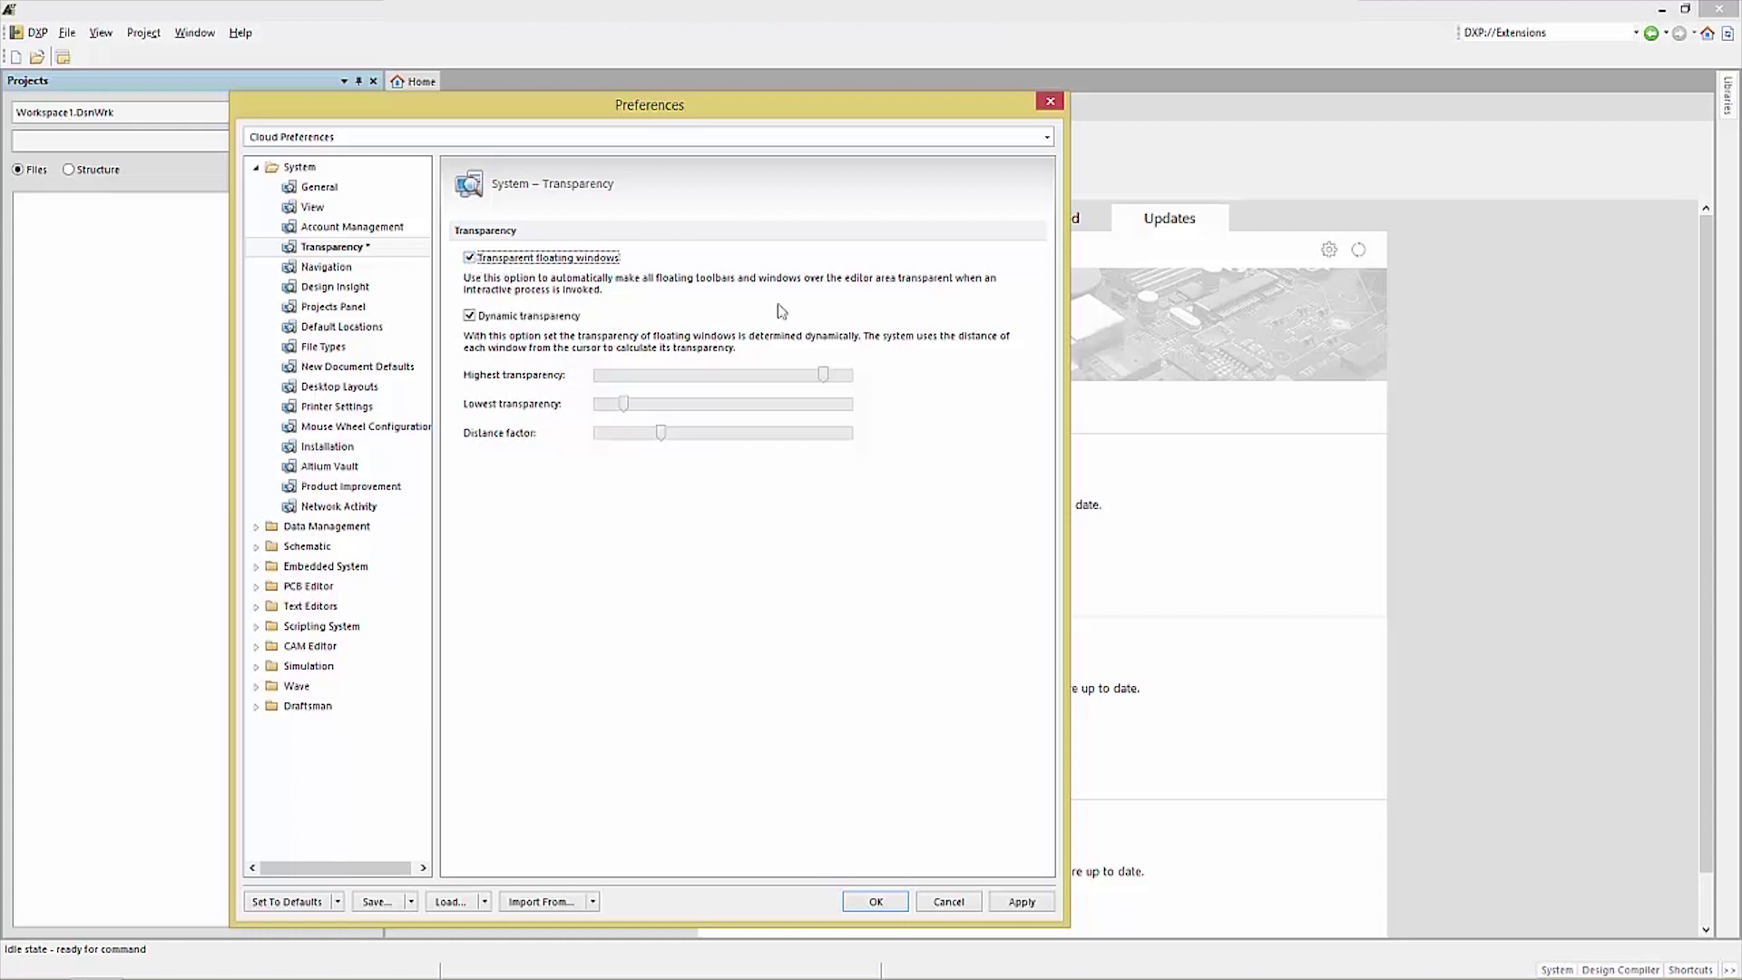
left_click(1009, 900)
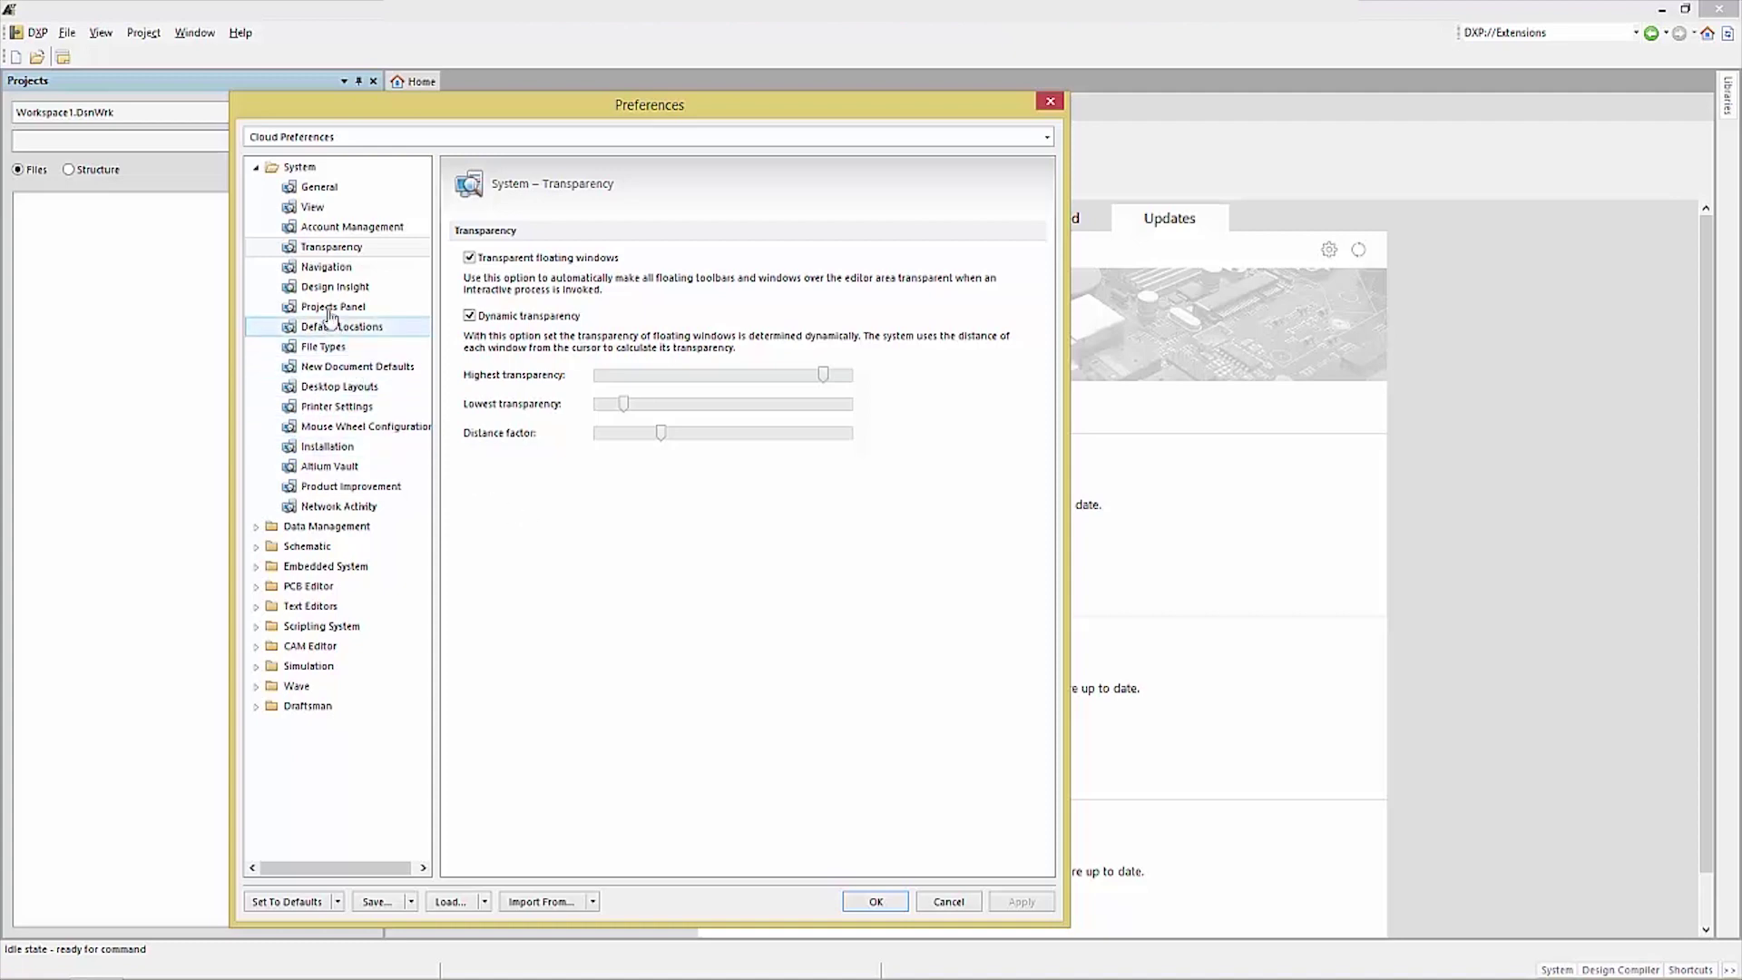
left_click(322, 268)
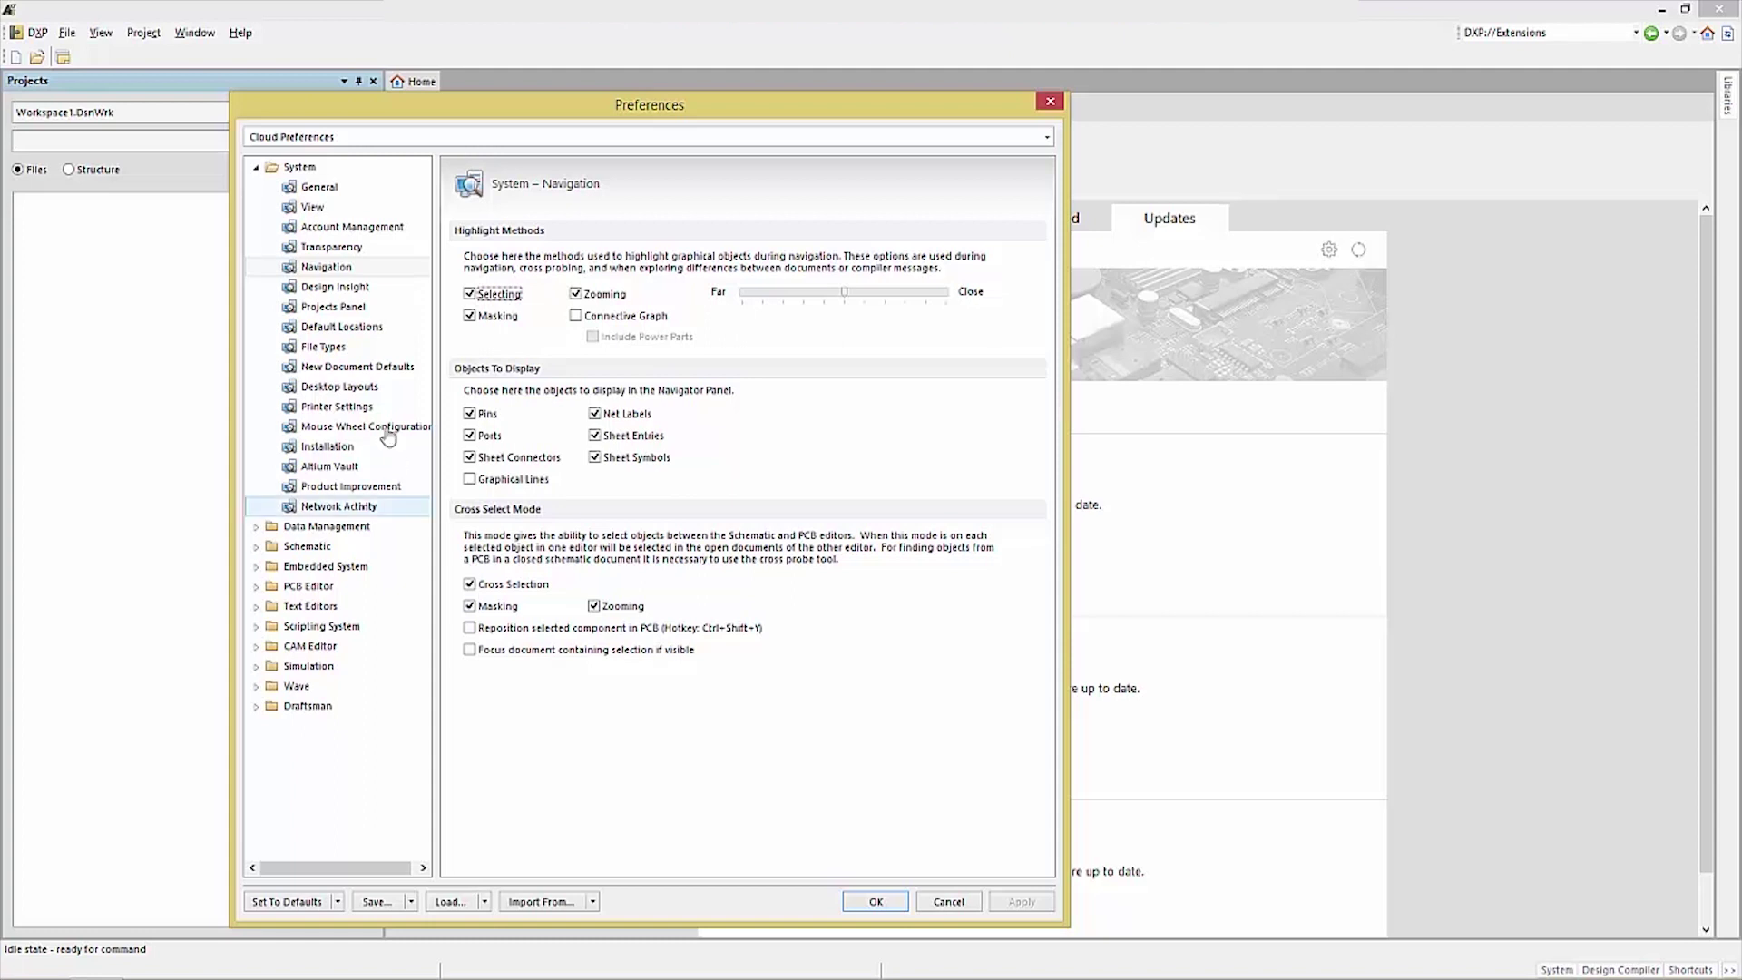
- Show the System – Design Insight page and move focus into its options
left_click(332, 287)
key("Tab")
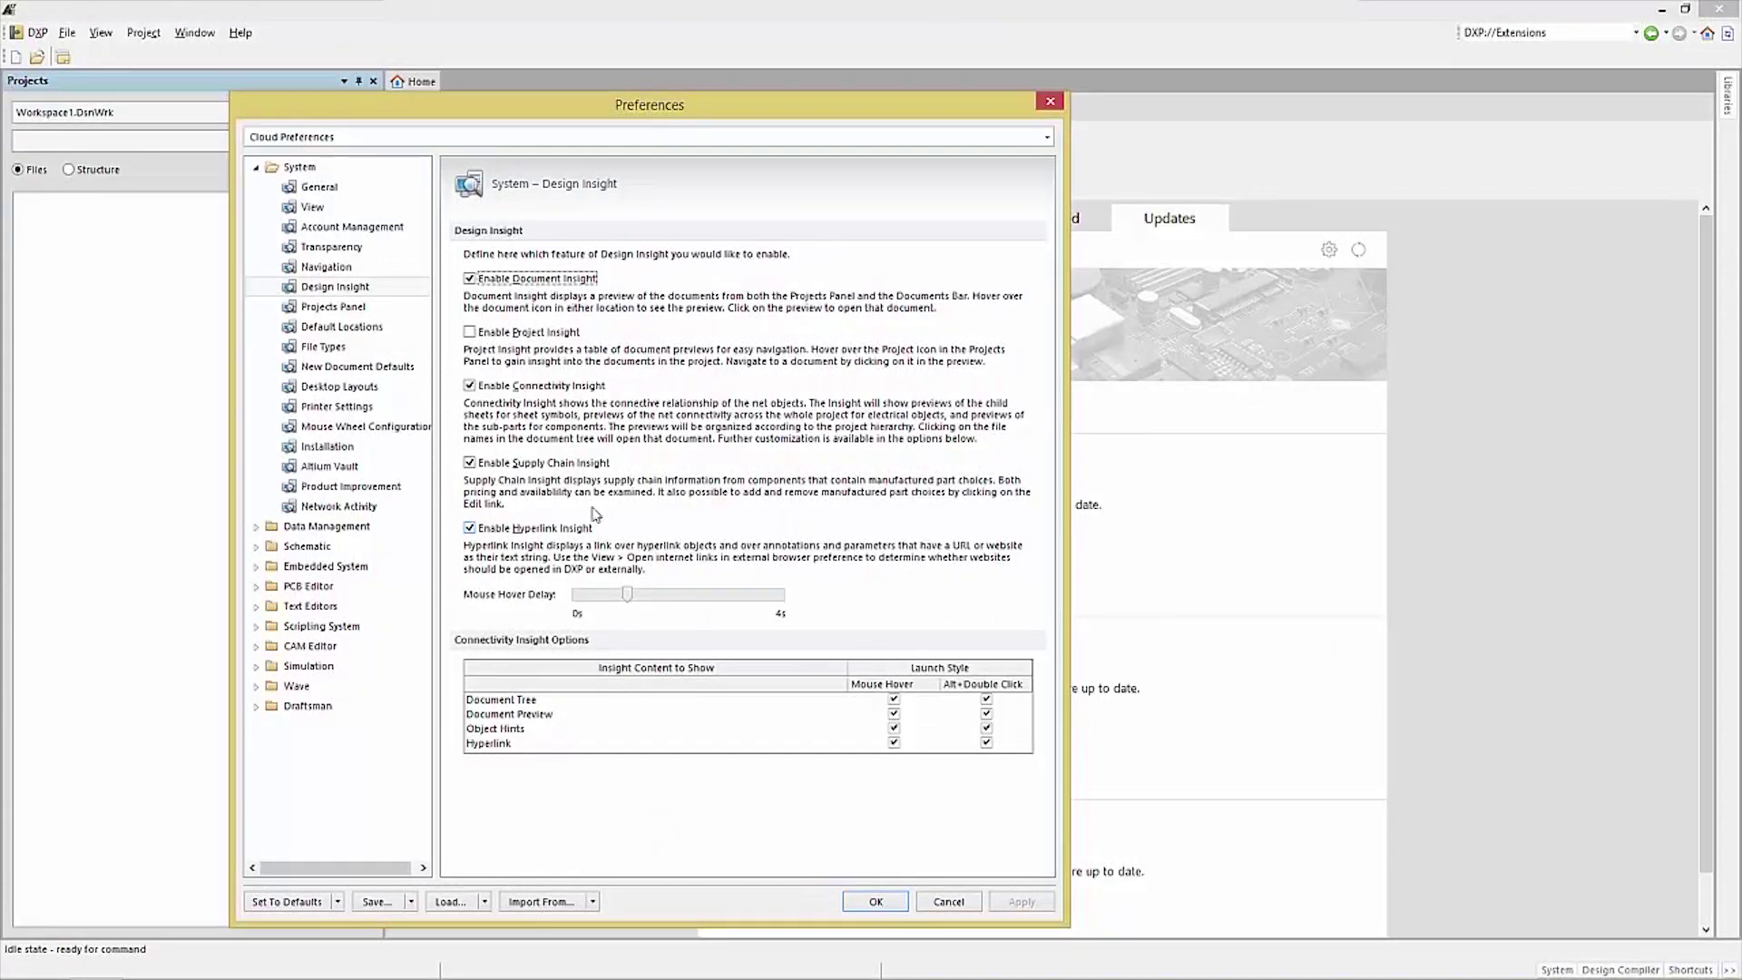
- Step through the Projects Panel, Default Locations and Desktop Layouts preference pages
left_click(334, 307)
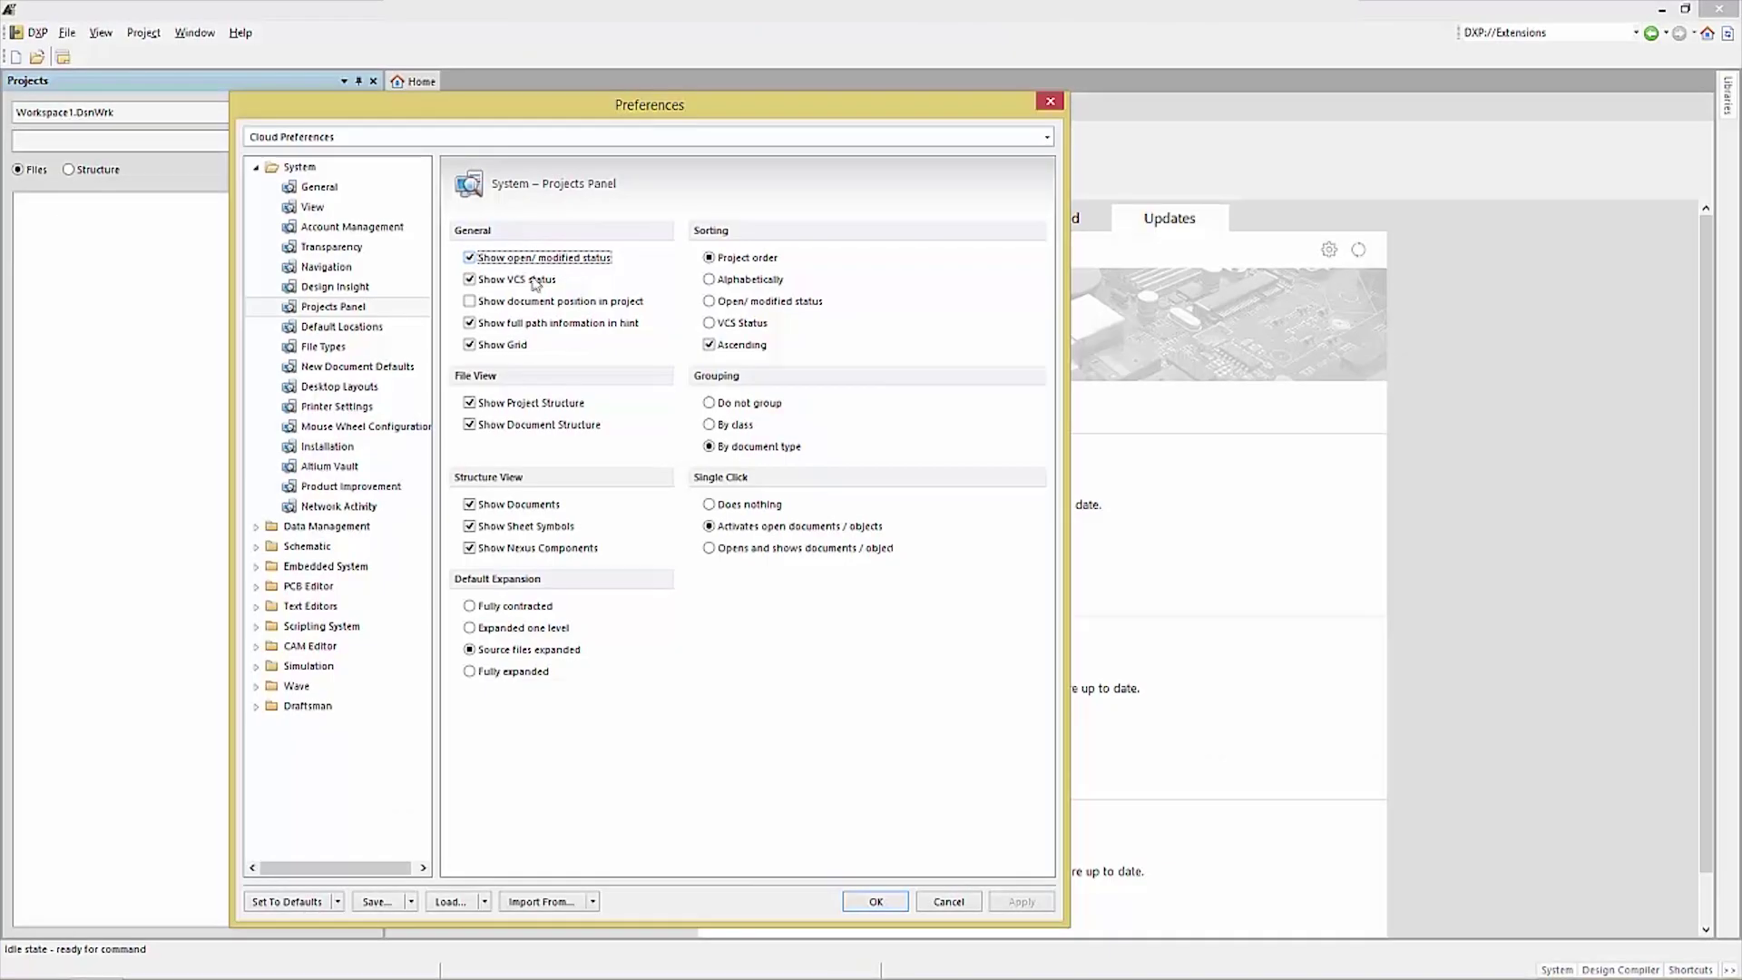
left_click(353, 330)
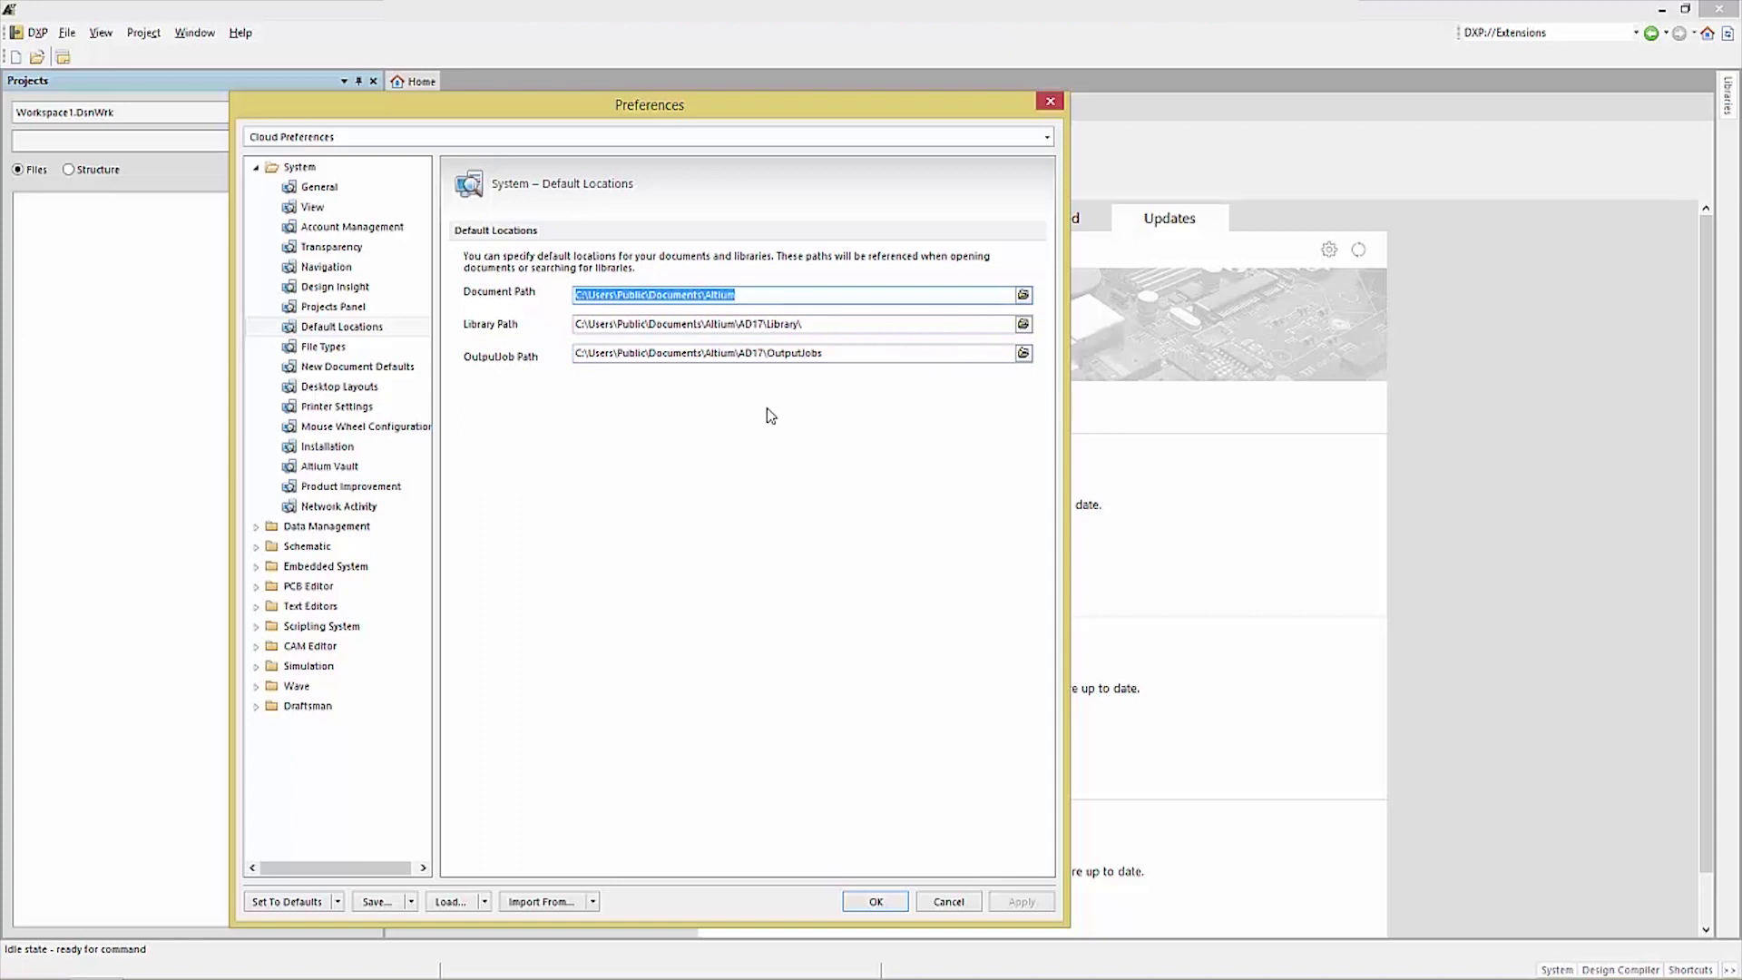
left_click(329, 390)
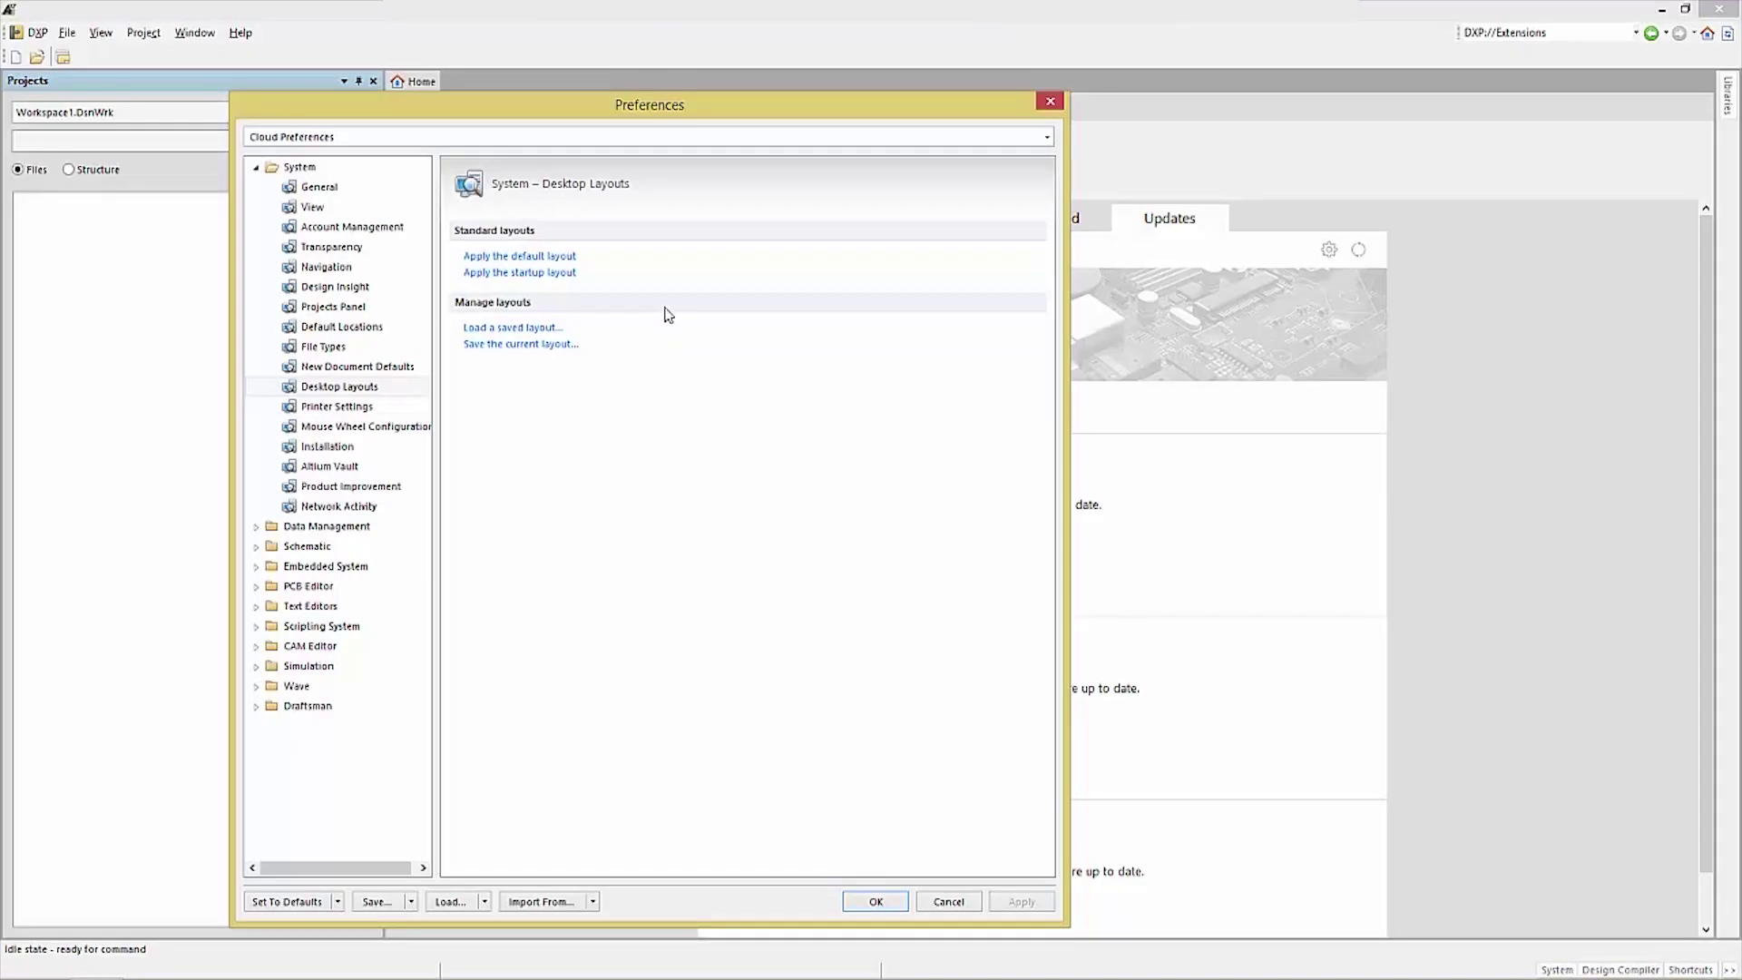
- View the Mouse Wheel Configuration, Installation and System pages, then accept the Preferences with OK
left_click(336, 423)
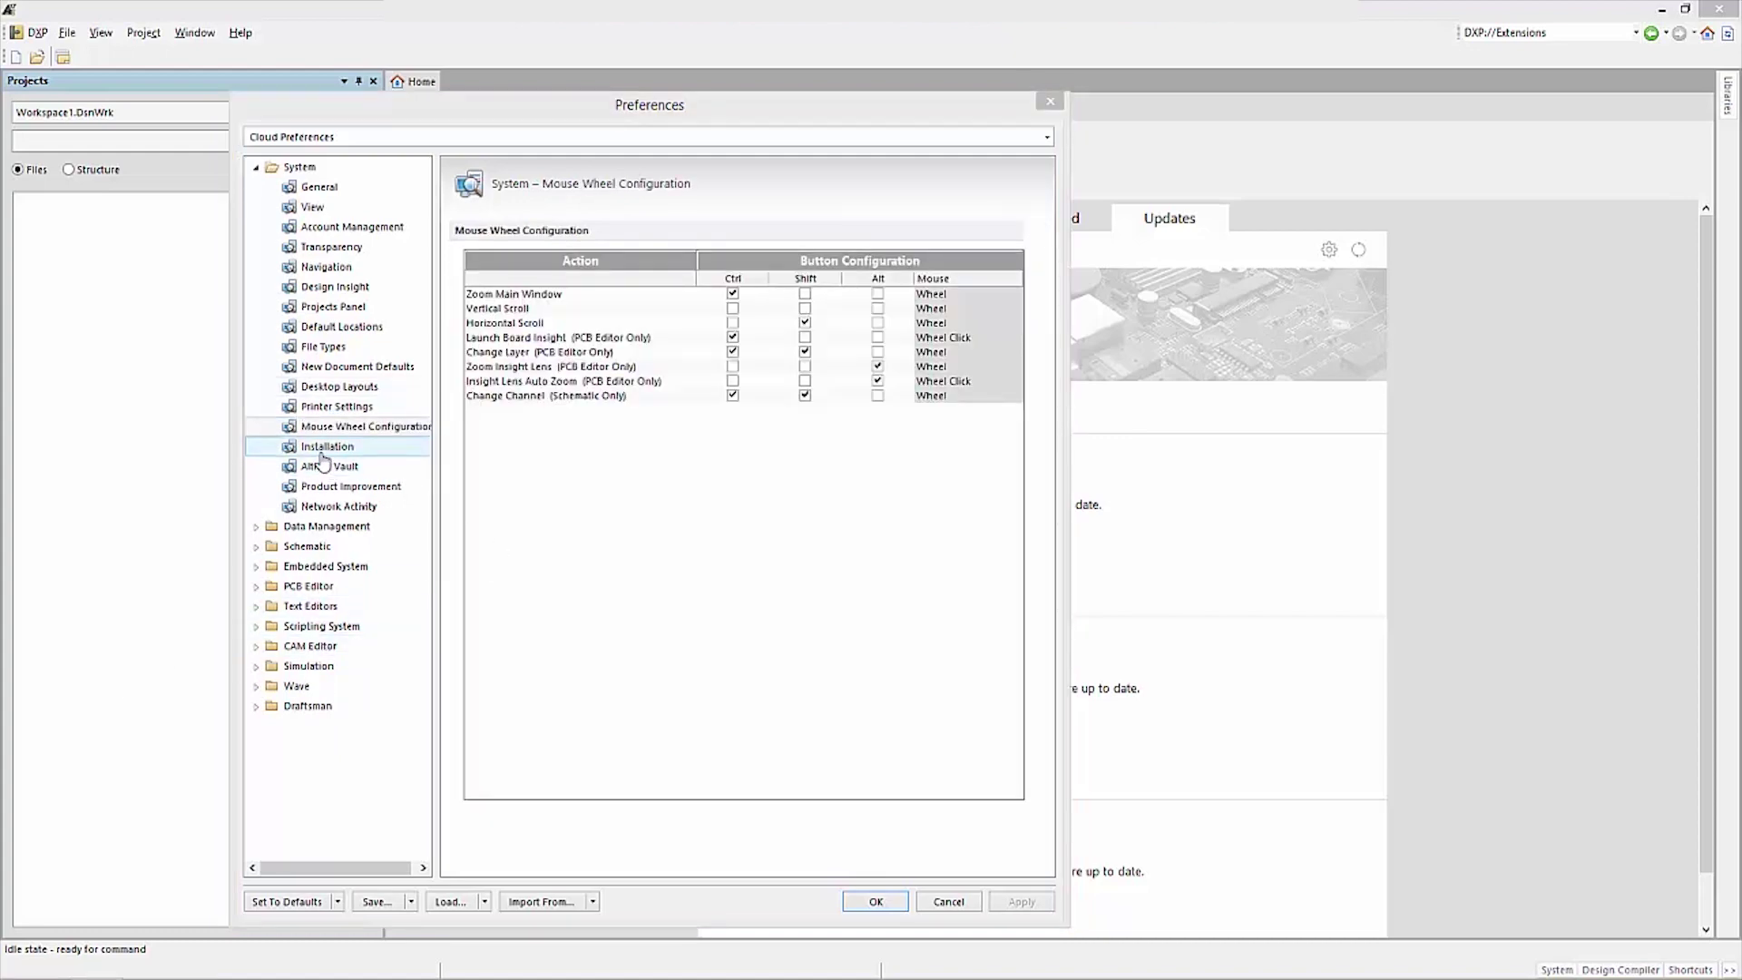
left_click(323, 449)
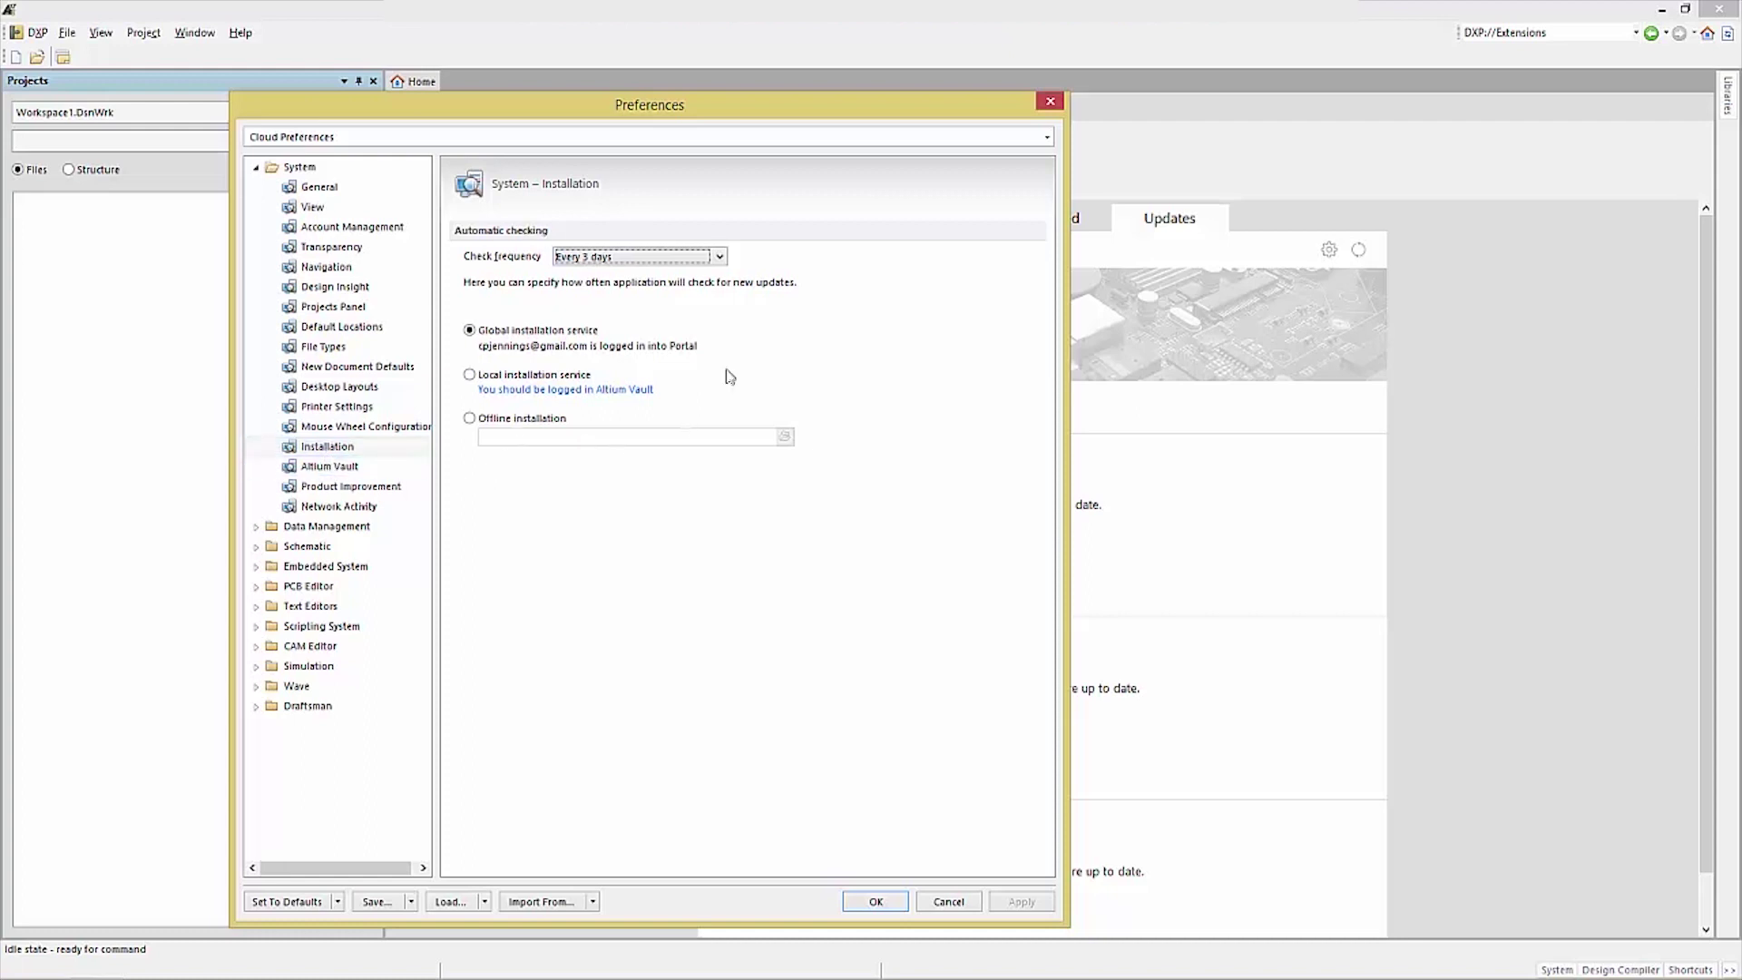
left_click(302, 175)
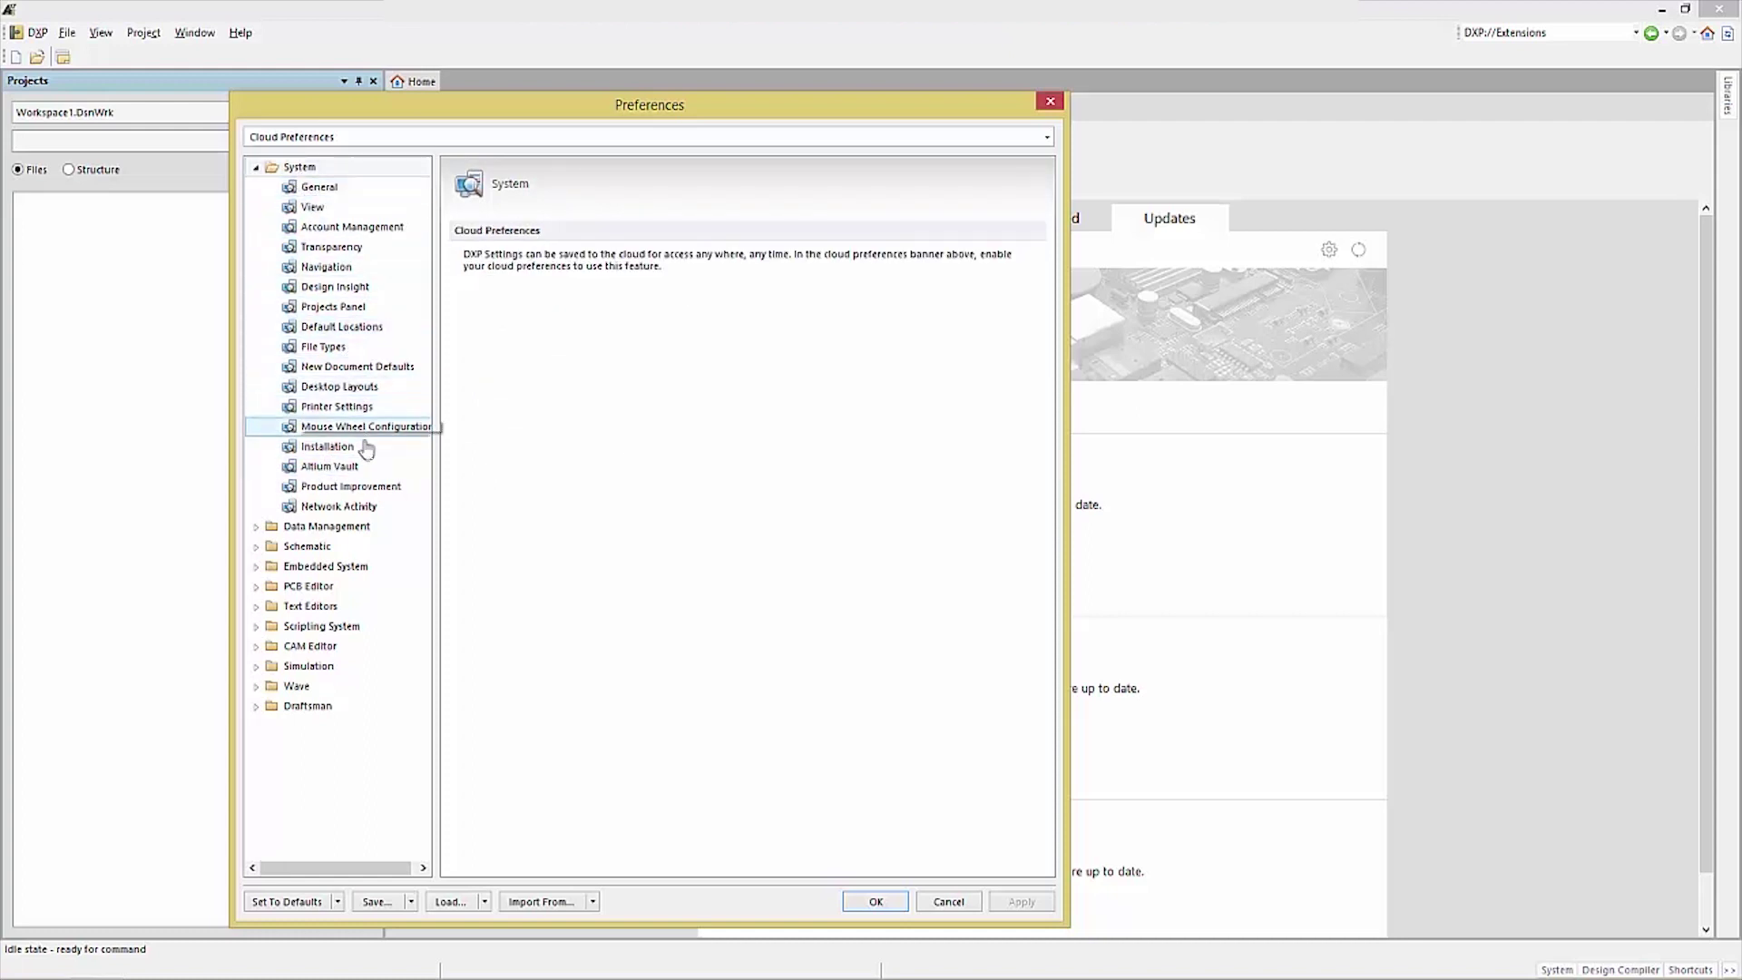
left_click(878, 902)
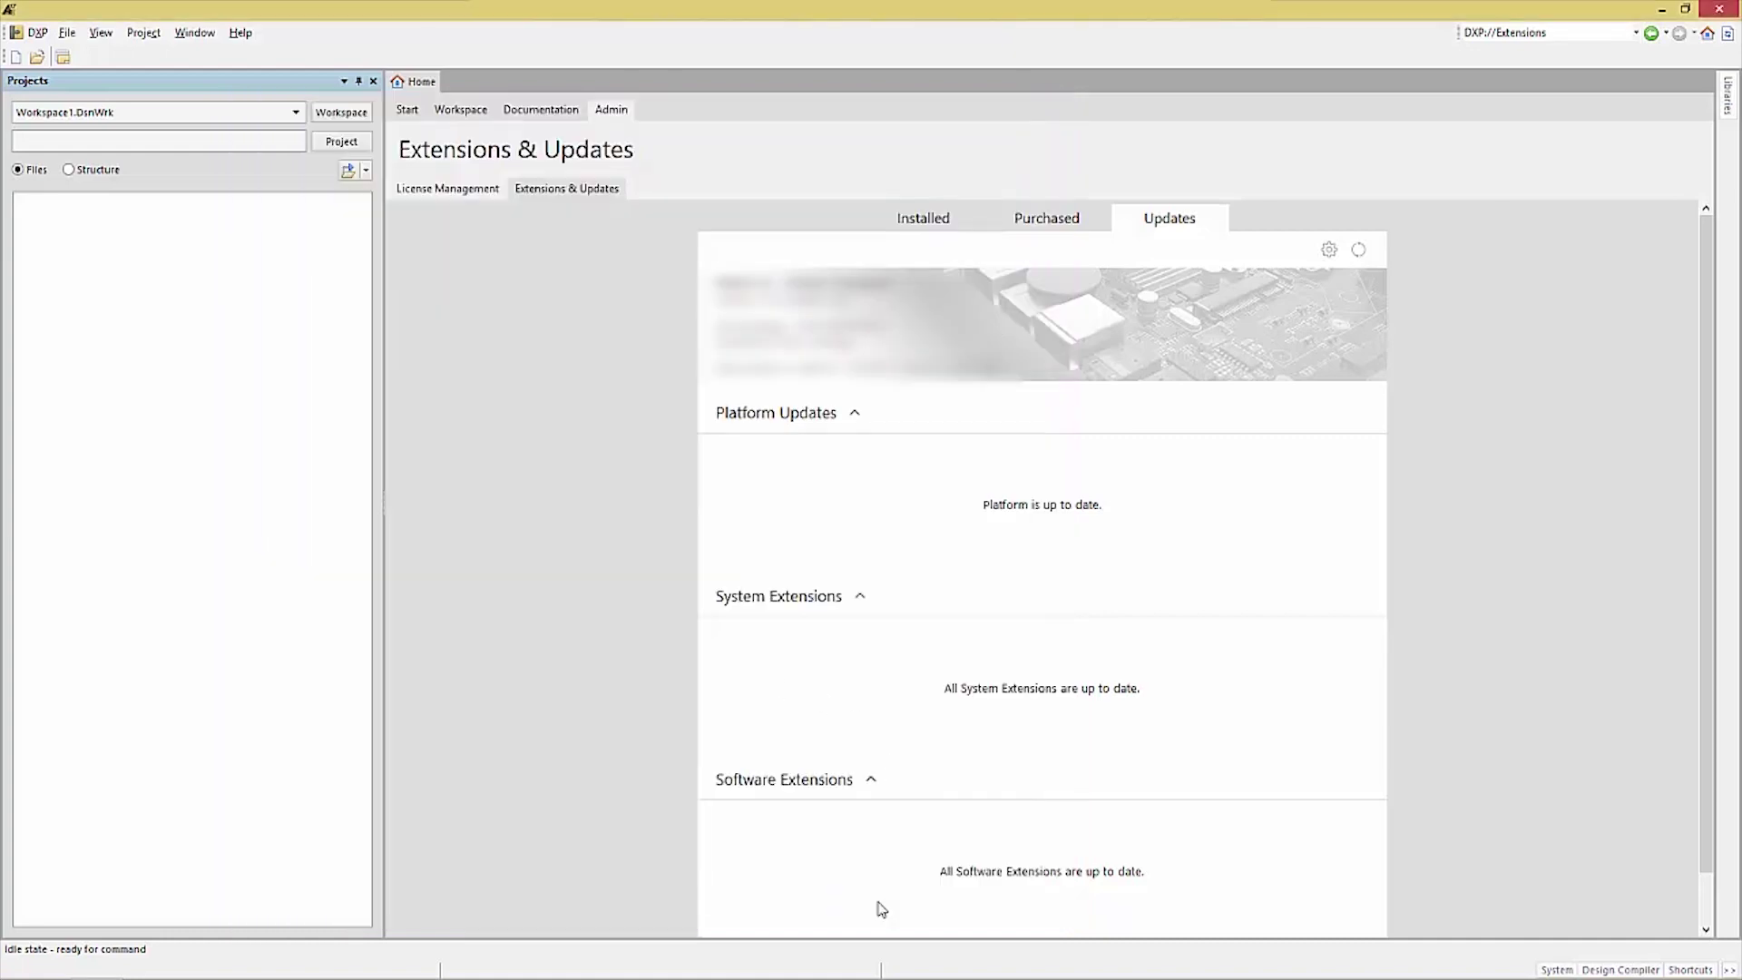